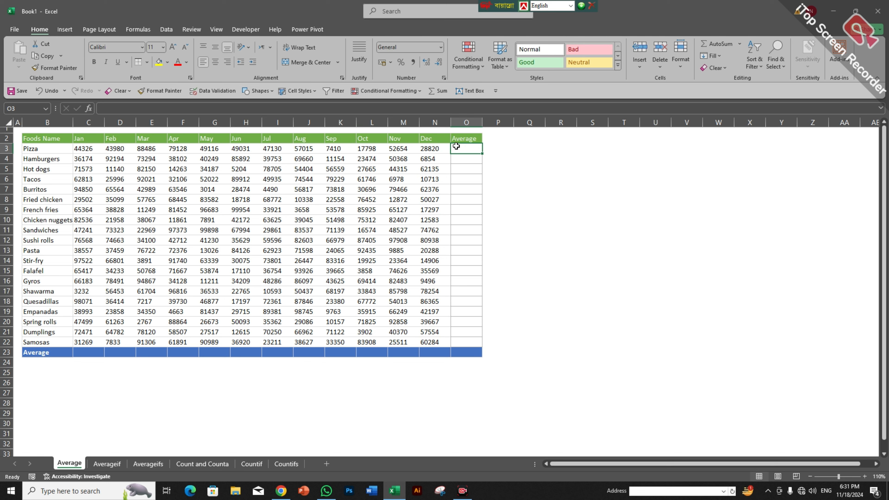
# Step: Enter =AVERAGE(C3:N3) in O3 for Pizza and fill it down to O22 for every food
pyautogui.write('=')
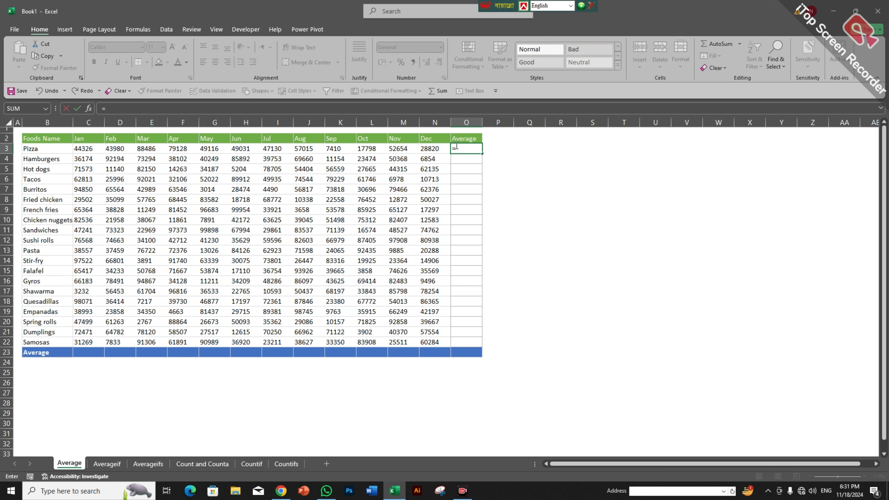
pyautogui.write('A')
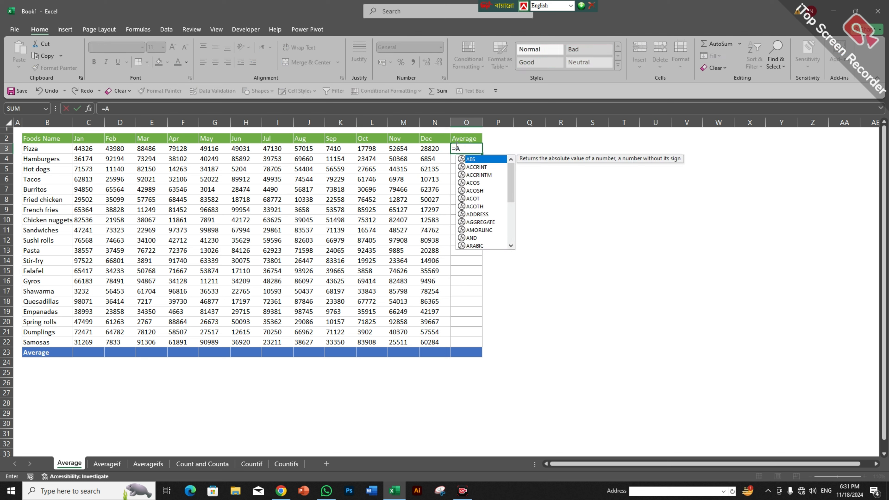
pyautogui.write('v')
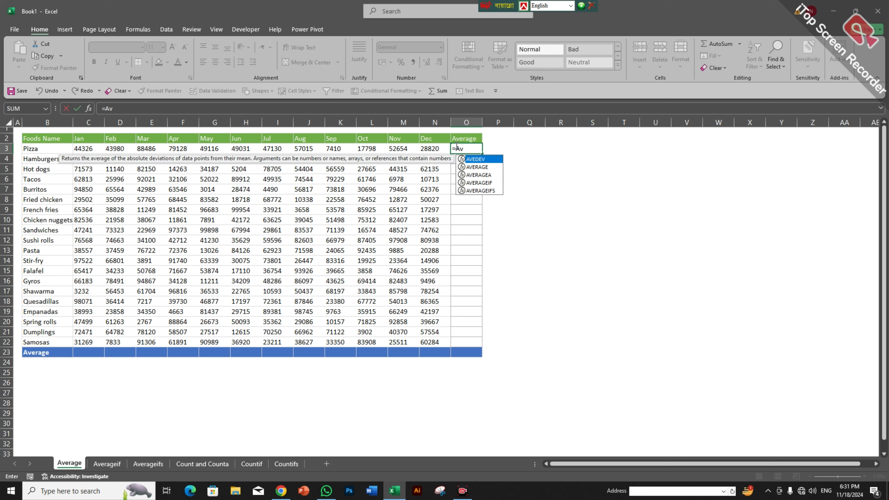
pyautogui.write('er')
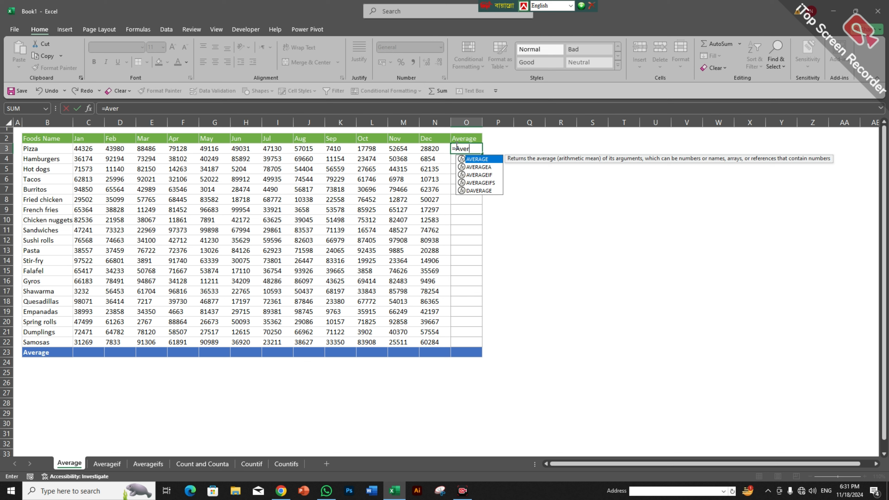
pyautogui.press('Tab')
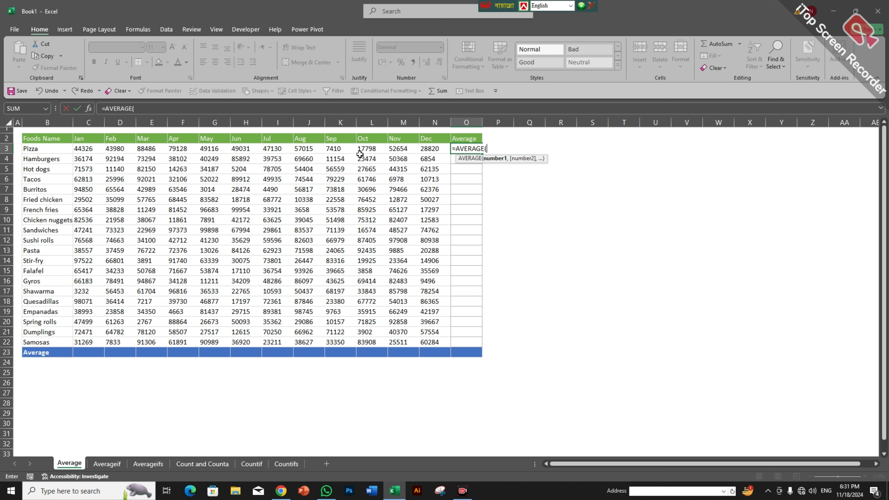
pyautogui.click(78, 146)
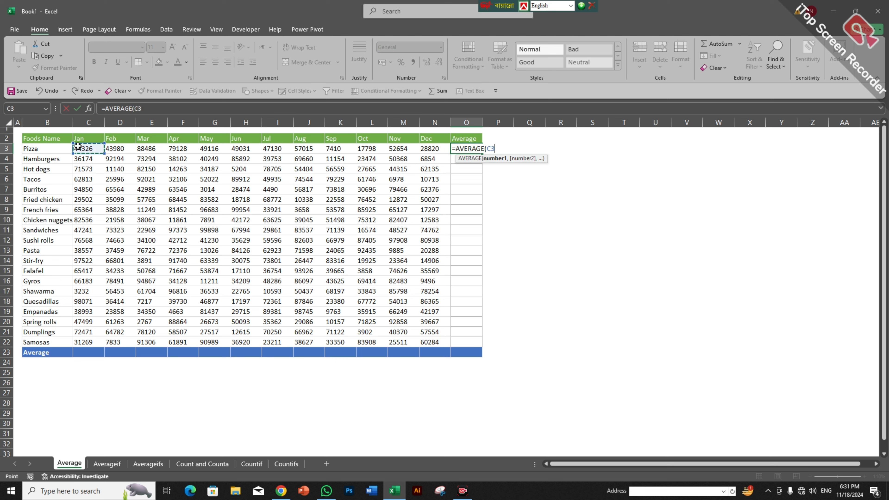
pyautogui.moveTo(77, 146); pyautogui.dragTo(421, 146)
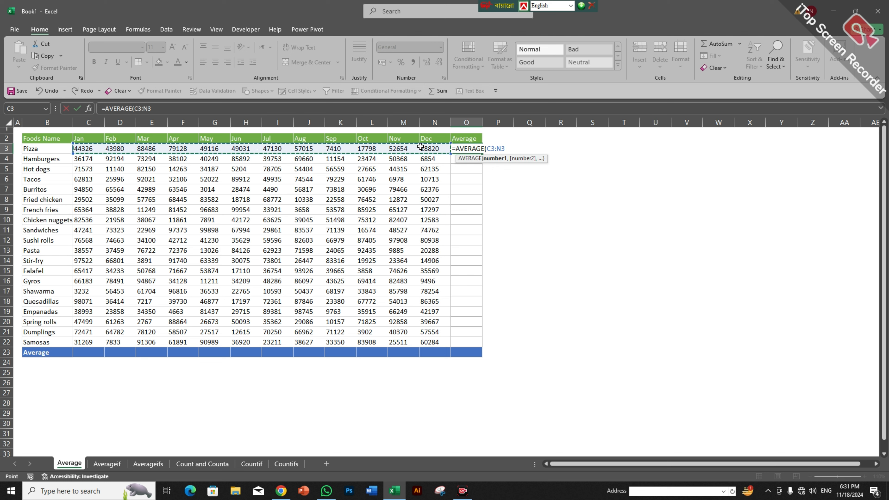
pyautogui.write(')')
pyautogui.press('Return')
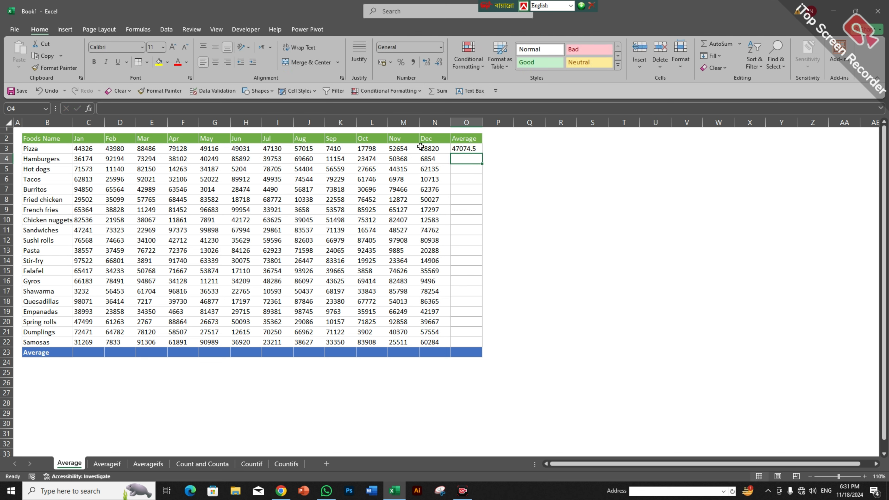
pyautogui.click(469, 147)
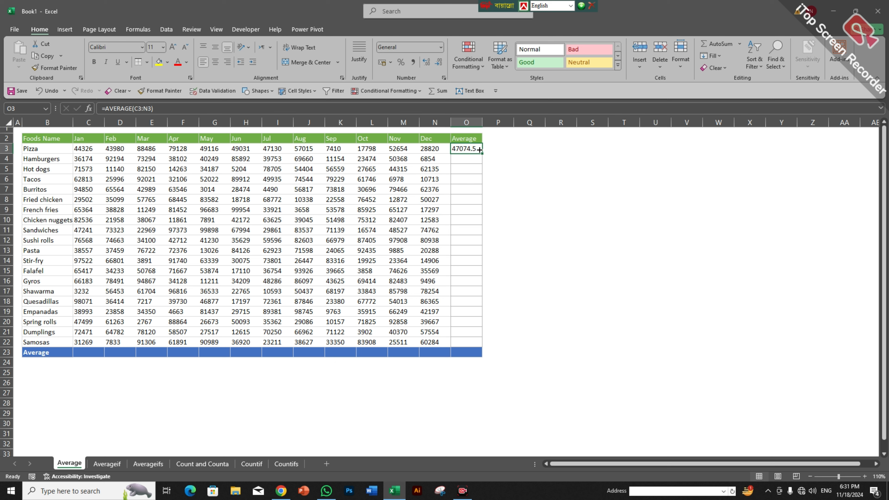
pyautogui.moveTo(479, 149); pyautogui.dragTo(470, 343)
# Step: Enter =AVERAGE(C3:C22) in C23 to average January's sales
pyautogui.click(505, 329)
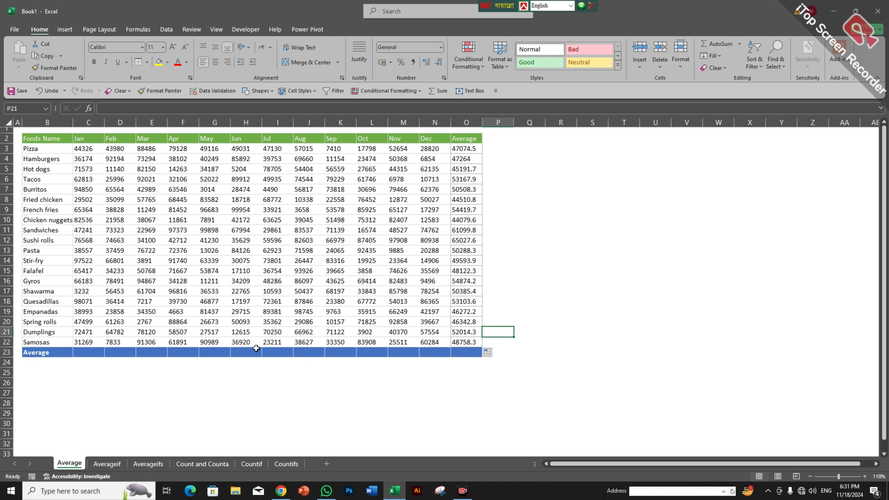
pyautogui.click(84, 352)
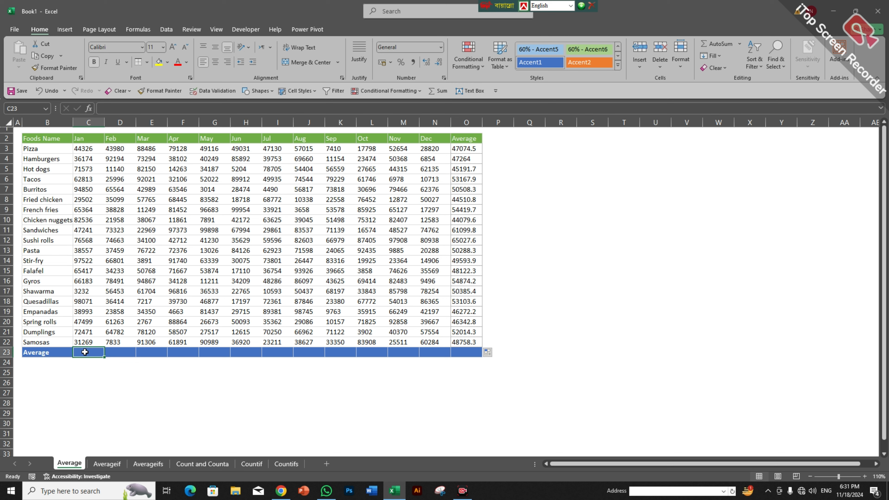
pyautogui.write('=av')
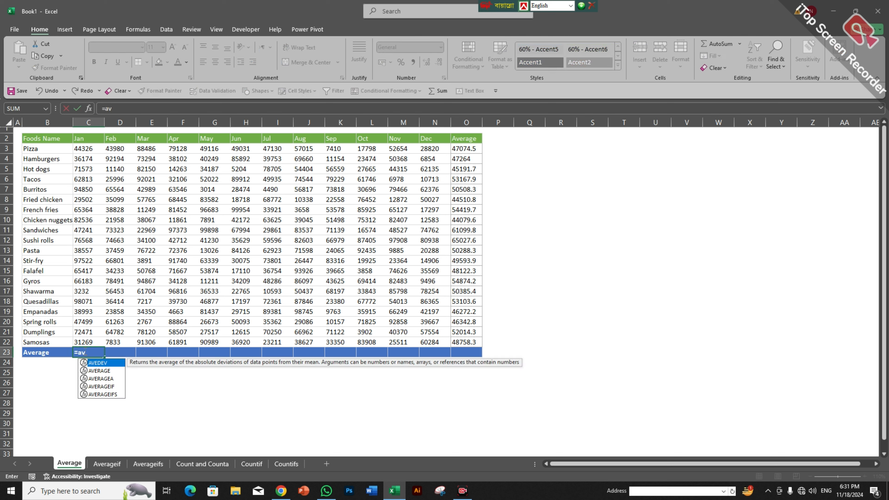
pyautogui.write('er')
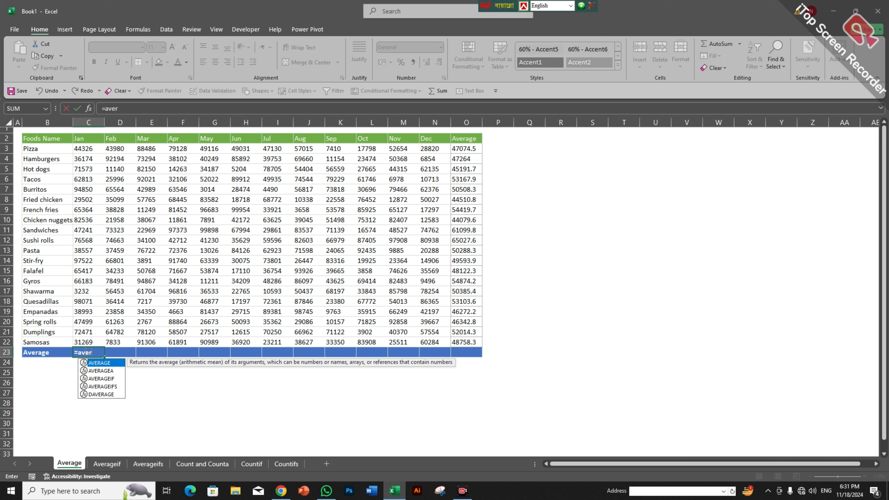
pyautogui.press('Tab')
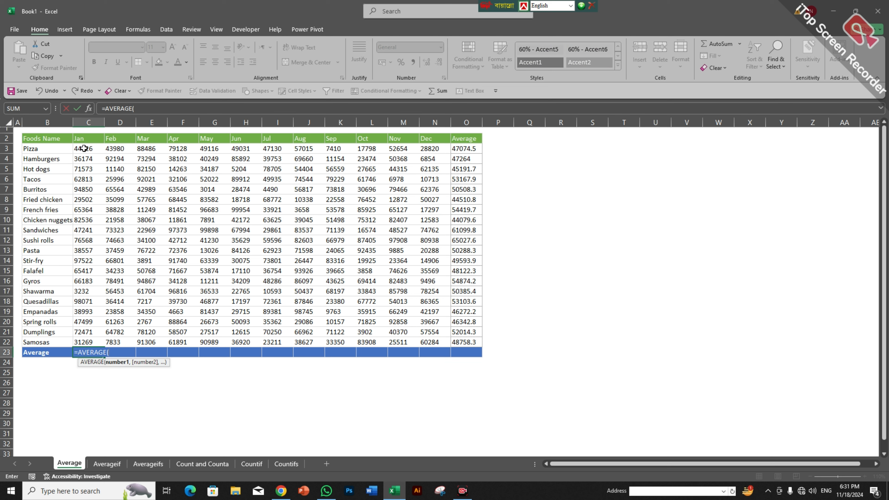
pyautogui.moveTo(81, 148); pyautogui.dragTo(73, 337)
pyautogui.write(')')
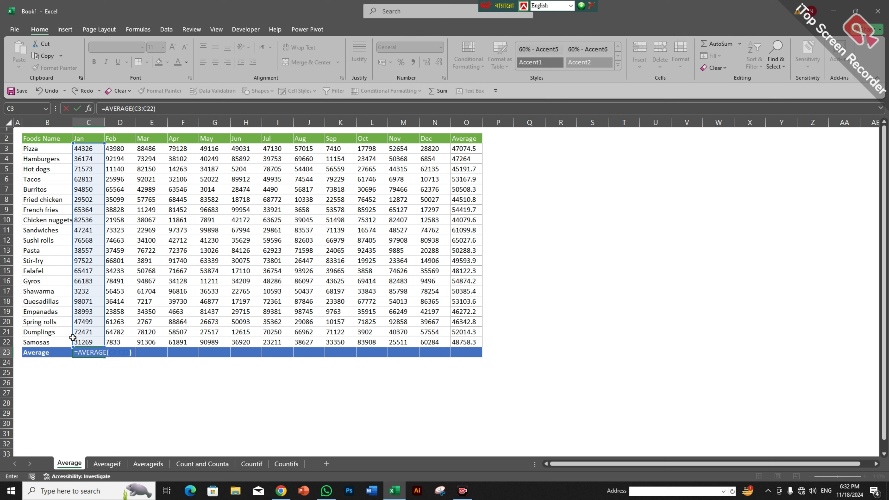
pyautogui.press('Return')
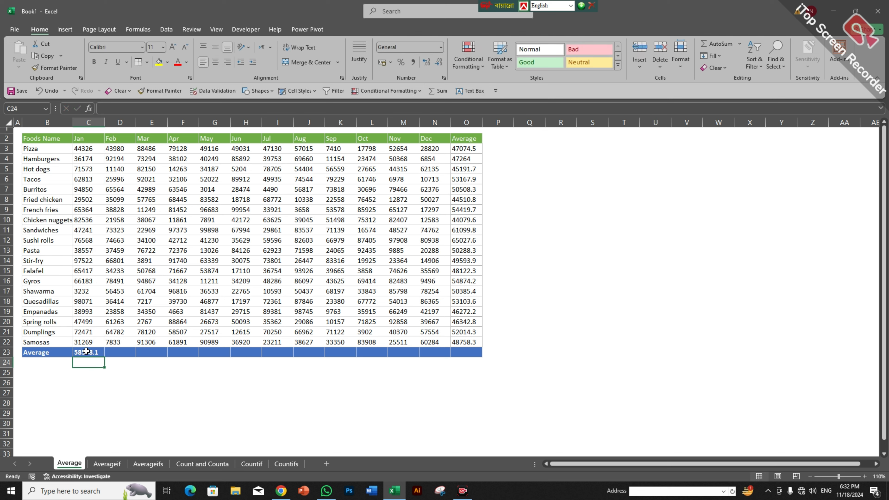
# Step: Copy the average across row 23 to O23 and check the February, March and April formulas
pyautogui.click(89, 355)
pyautogui.moveTo(105, 357); pyautogui.dragTo(479, 355)
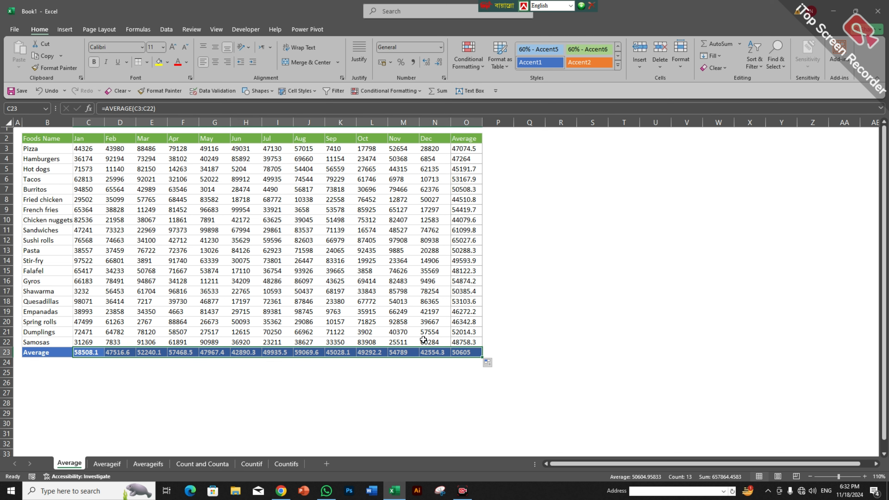
pyautogui.click(309, 402)
pyautogui.click(120, 351)
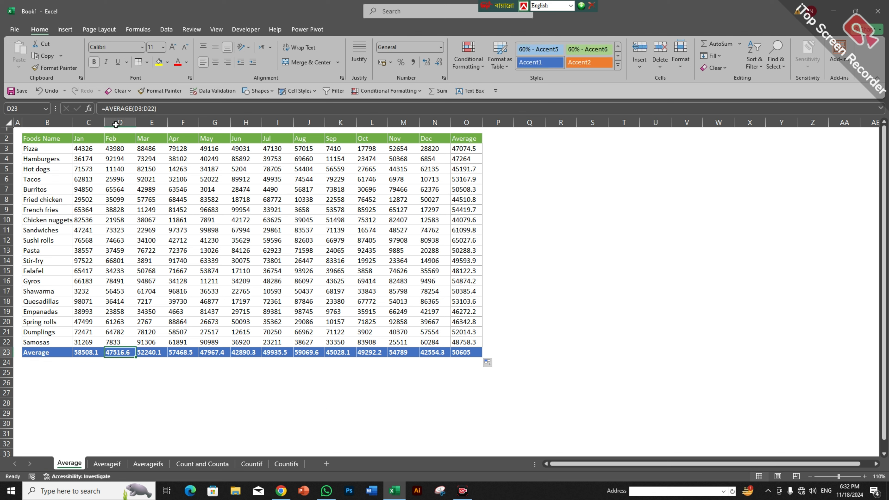
pyautogui.click(144, 349)
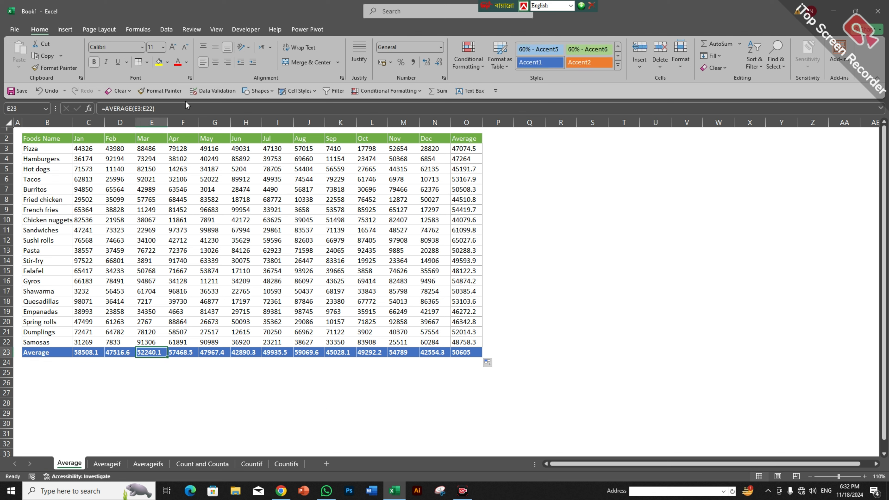
pyautogui.click(174, 349)
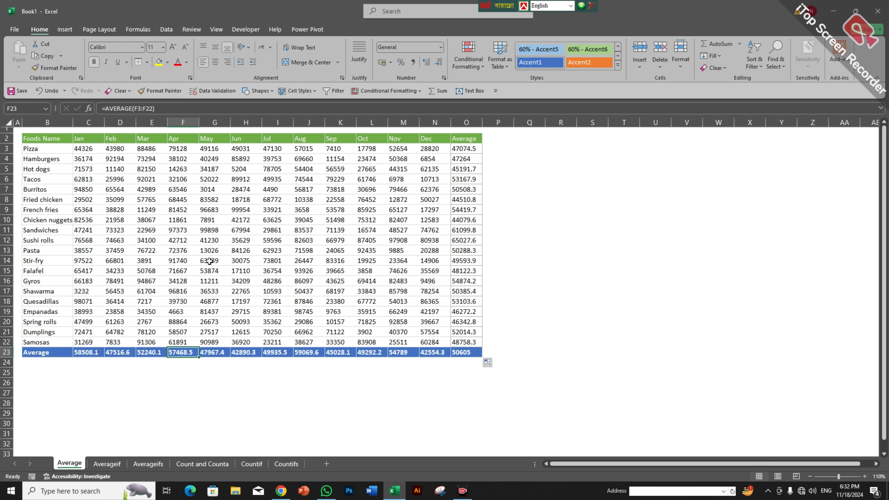
# Step: On the Averageif sheet, begin an AVERAGEIF formula in C3 for Hamburgers
pyautogui.click(112, 466)
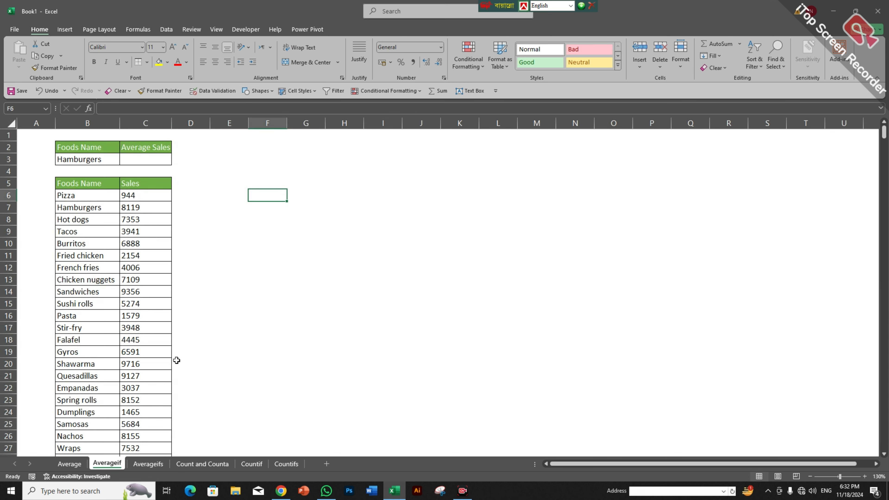
pyautogui.click(154, 160)
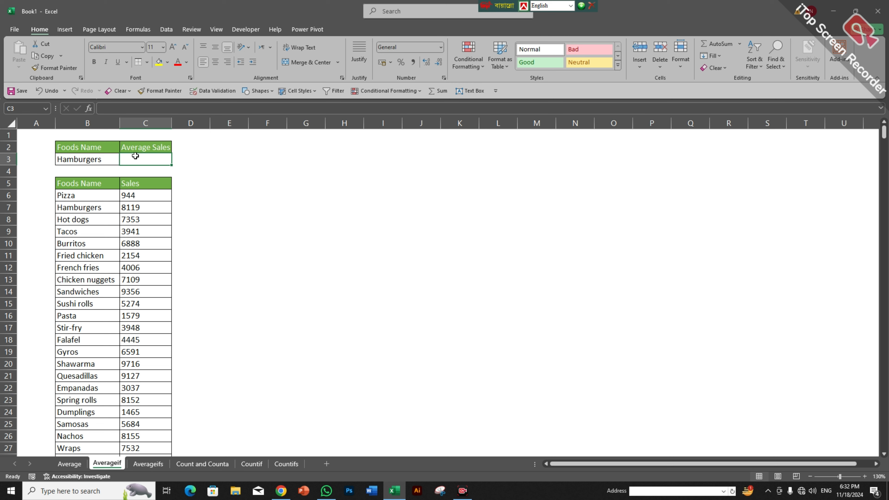
pyautogui.write('=')
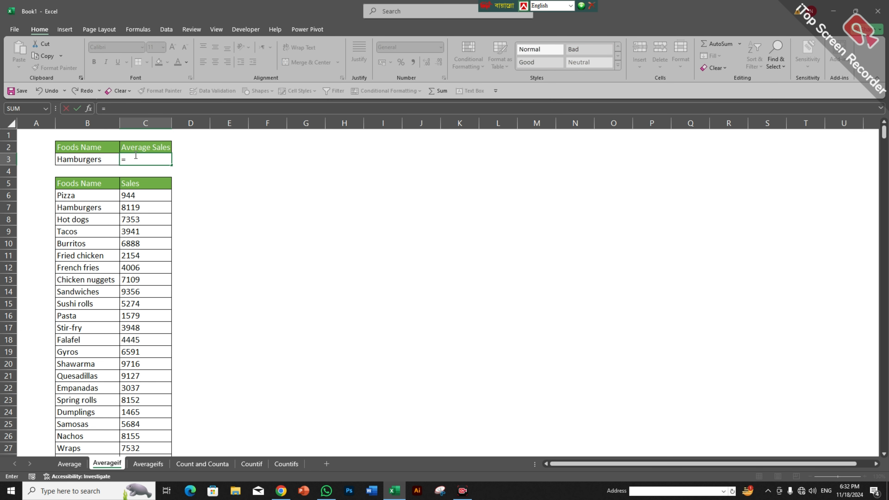
pyautogui.write('aver')
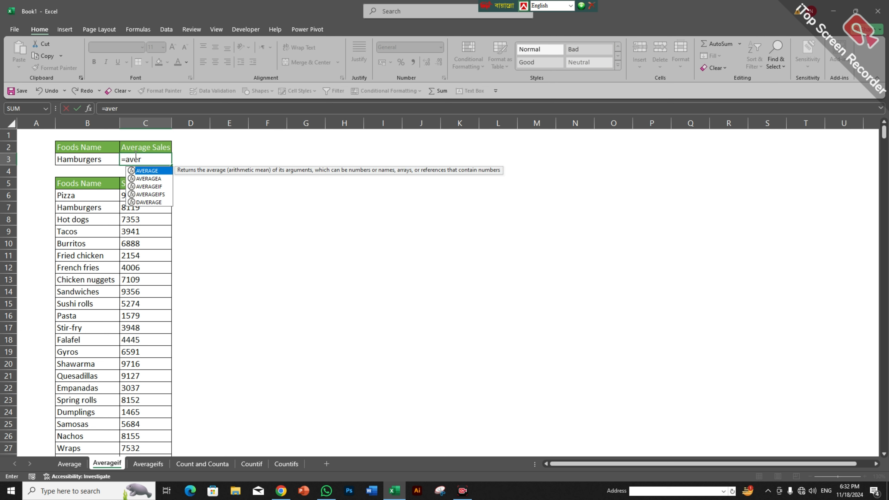
pyautogui.press('Down')
pyautogui.press('Down')
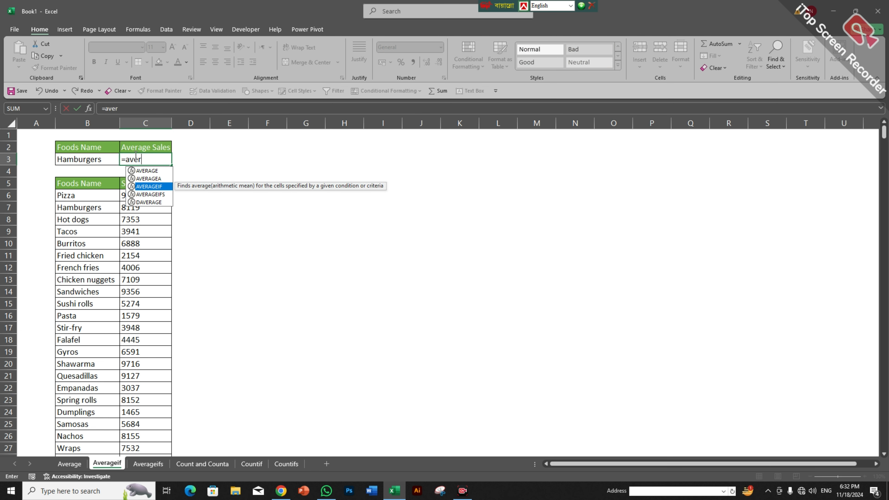
pyautogui.press('Tab')
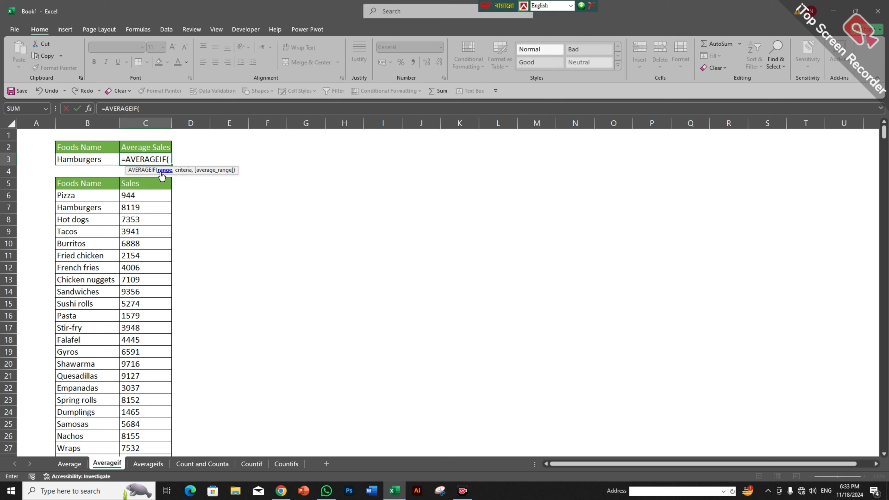
# Step: Set the food names B6:B671 as the AVERAGEIF range
pyautogui.click(89, 195)
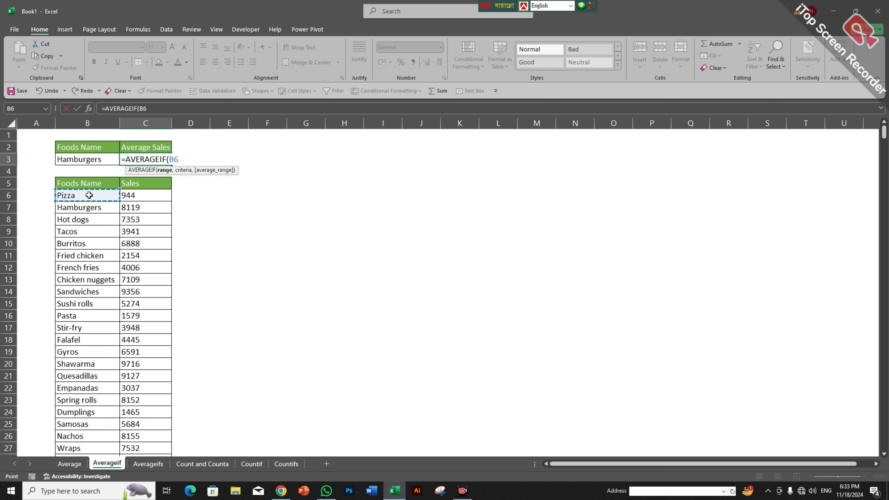
pyautogui.hotkey('ctrl', 'shift', 'Down')
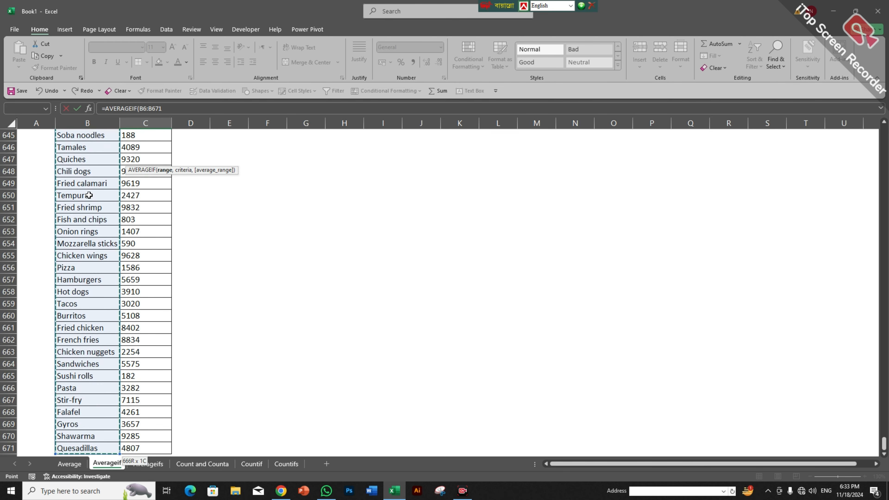
pyautogui.hotkey('ctrl', 'BackSpace')
pyautogui.scroll(2, 89, 195)
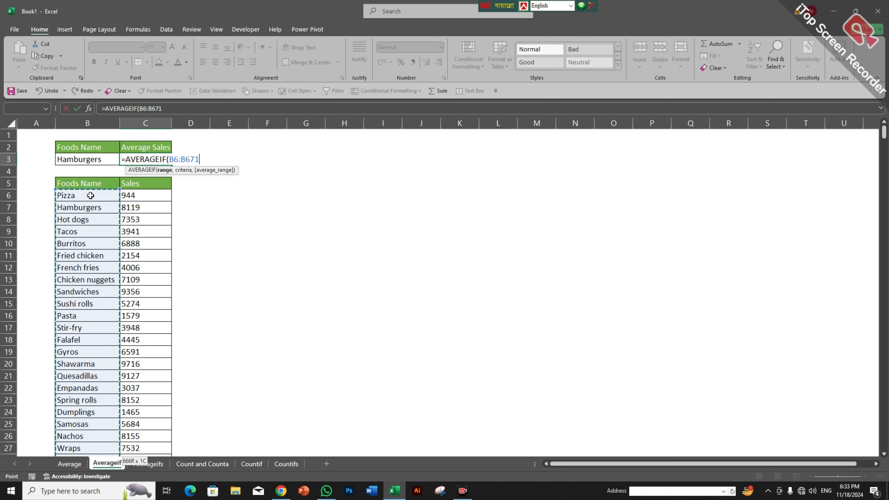
pyautogui.write(',')
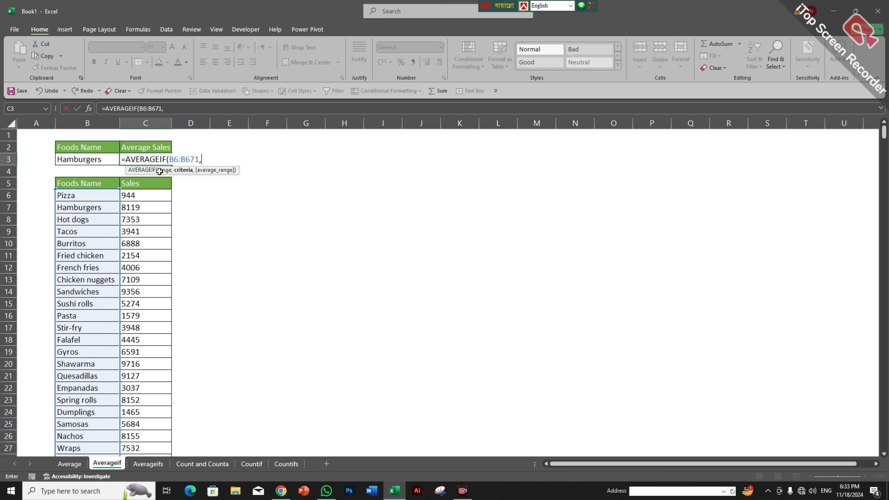
# Step: Complete the AVERAGEIF with B3 as criterion and sales C6:C671 as the average range
pyautogui.click(95, 157)
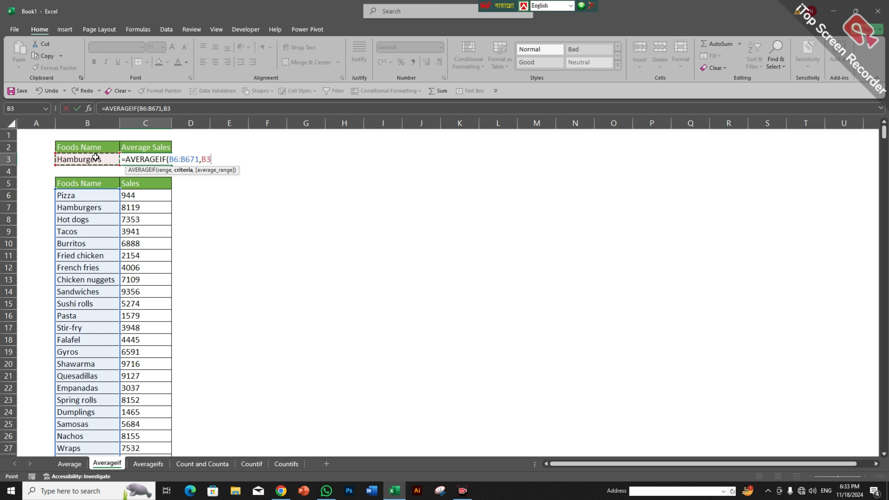
pyautogui.write(',')
pyautogui.click(158, 191)
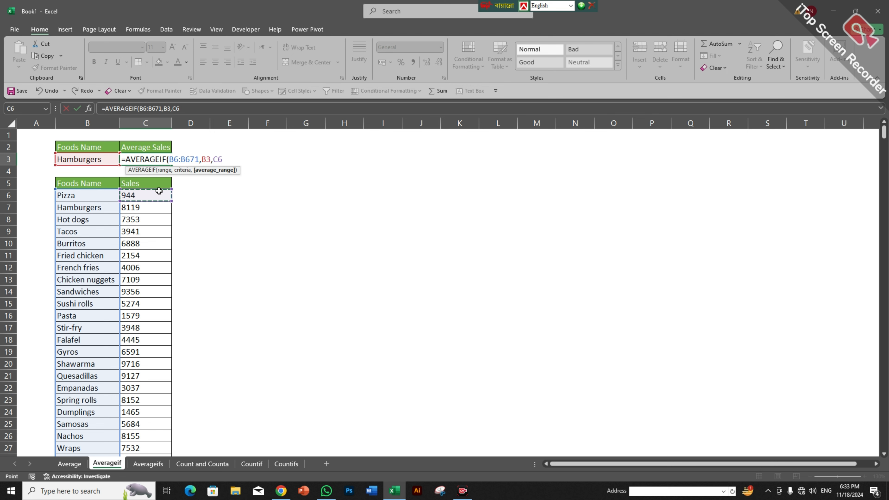
pyautogui.hotkey('ctrl', 'shift', 'Down')
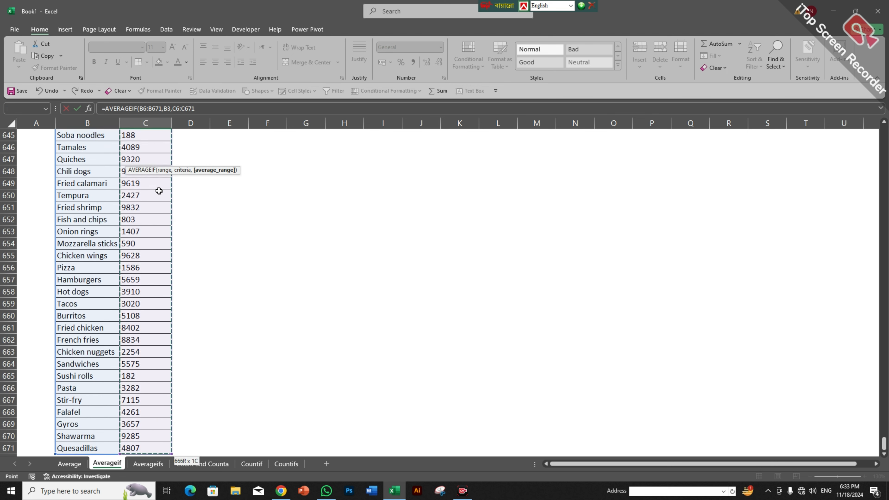
pyautogui.hotkey('ctrl', 'BackSpace')
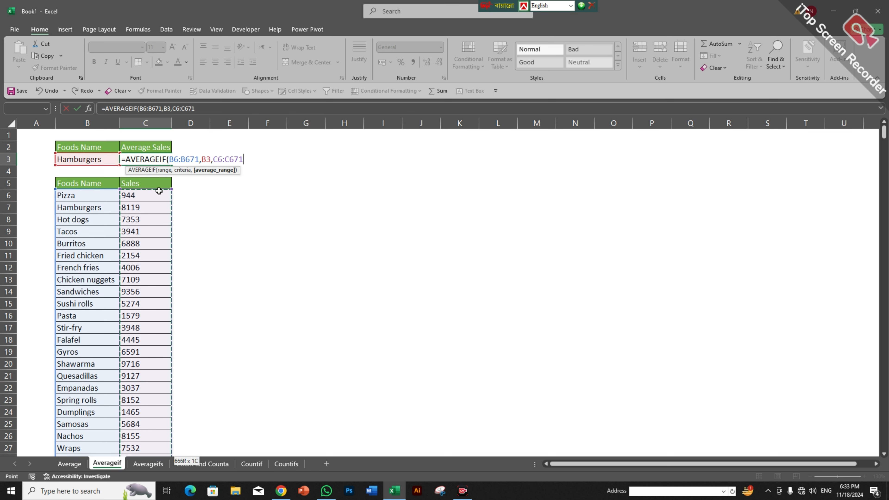
pyautogui.write(')')
pyautogui.press('Return')
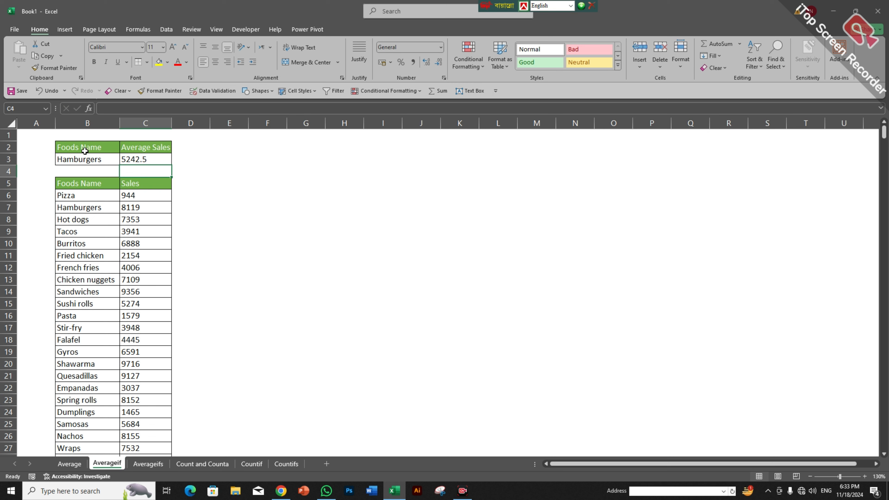
# Step: Test the result by choosing Pizza, then Hot dogs, from B3's dropdown
pyautogui.click(102, 158)
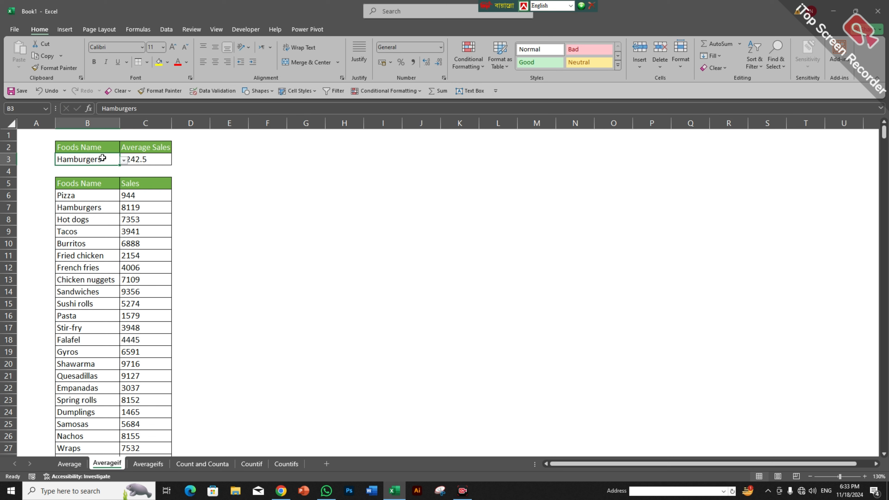
pyautogui.click(124, 161)
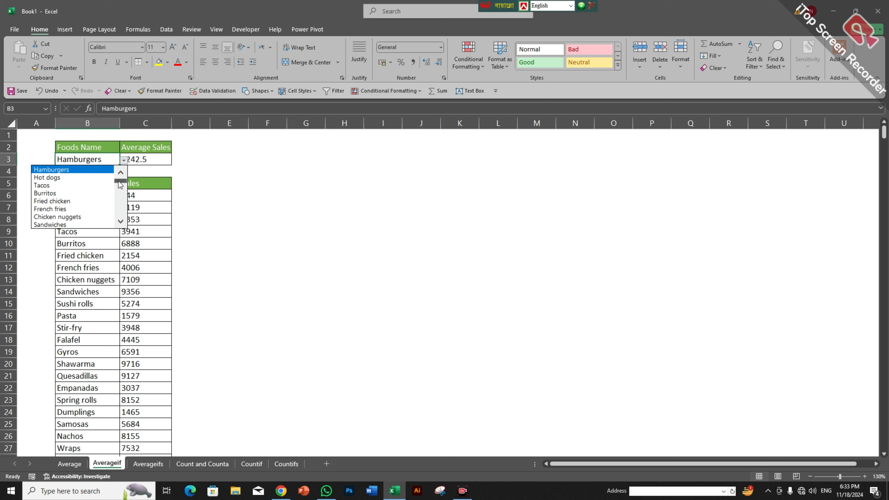
pyautogui.moveTo(120, 181); pyautogui.dragTo(120, 175)
pyautogui.click(95, 169)
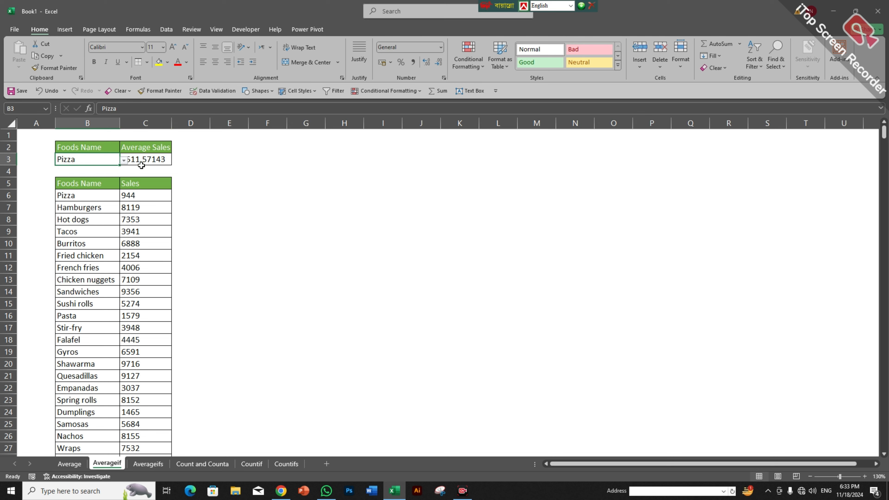
pyautogui.click(124, 160)
pyautogui.click(65, 185)
# Step: Begin =AVERAGEIFS in D3 with sales D6:D671 as the average range
pyautogui.click(205, 170)
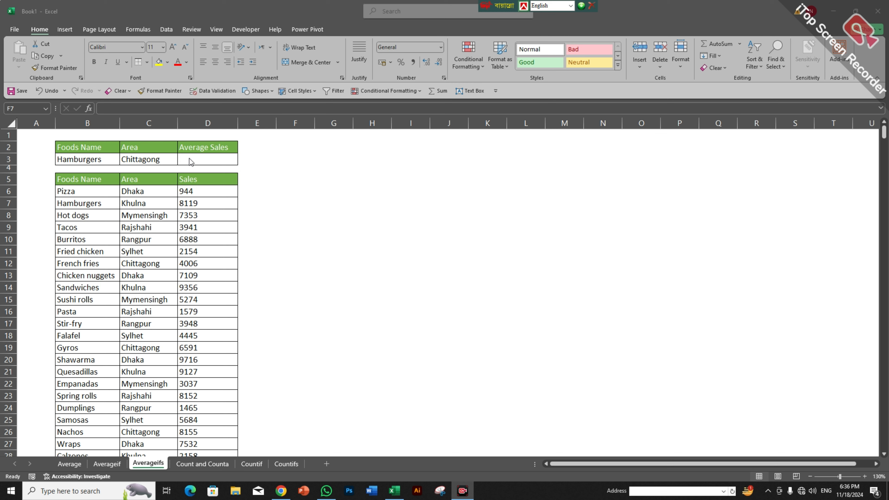
pyautogui.doubleClick(202, 158)
pyautogui.write('=ave')
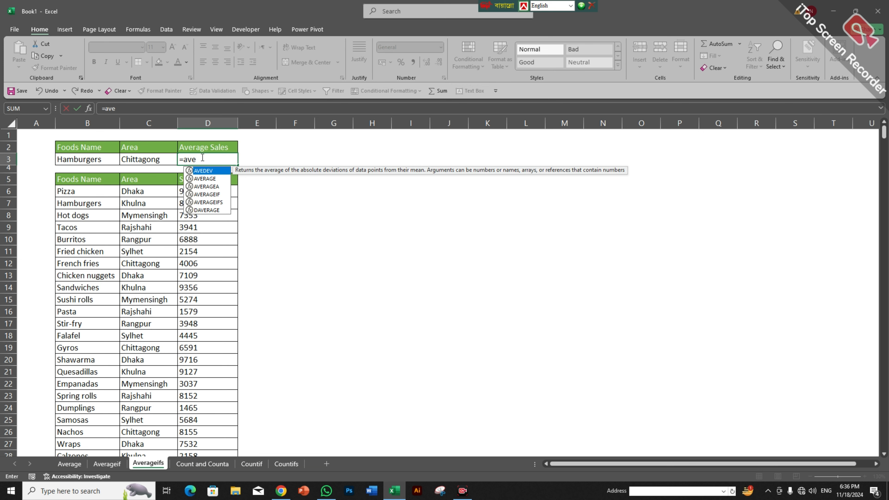
pyautogui.press('Down')
pyautogui.press('Down')
pyautogui.press('Down')
pyautogui.press('Down')
pyautogui.press('Tab')
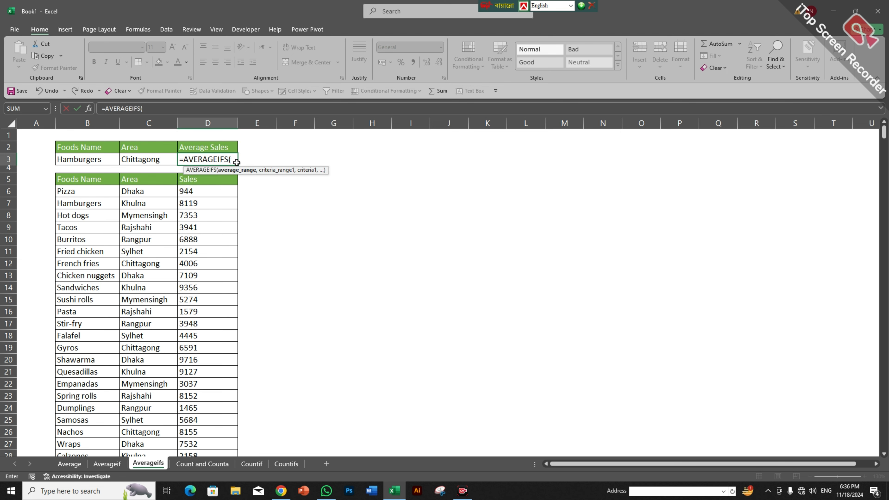
pyautogui.click(202, 189)
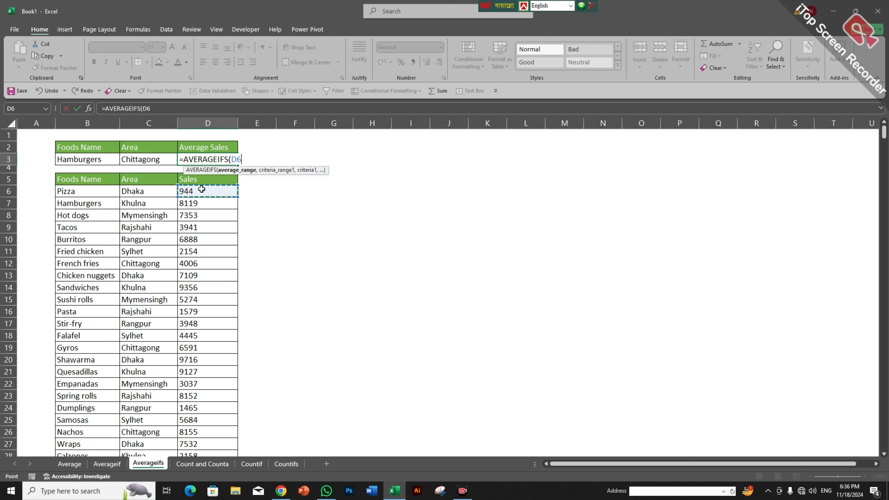
pyautogui.hotkey('ctrl', 'shift', 'Down')
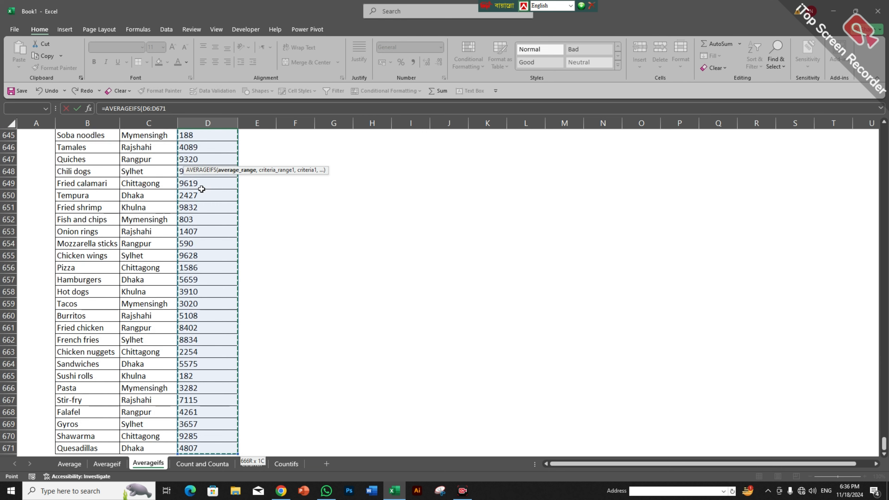
pyautogui.write(',')
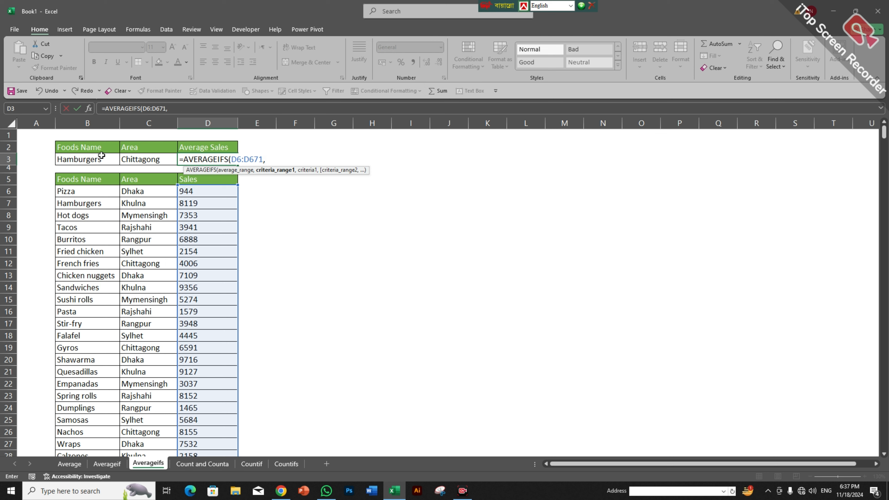
# Step: Add the food names B6:B671 as the first criteria range, matching B3
pyautogui.click(87, 190)
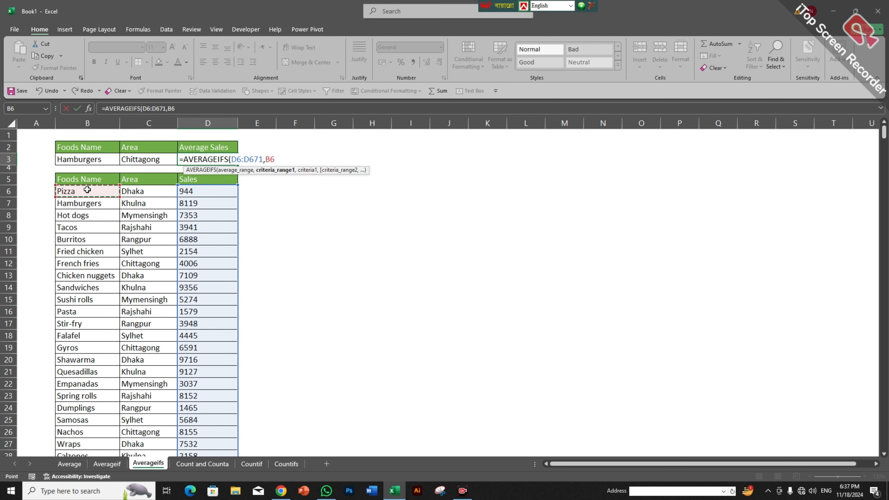
pyautogui.hotkey('ctrl', 'shift', 'Down')
pyautogui.hotkey('ctrl', 'BackSpace')
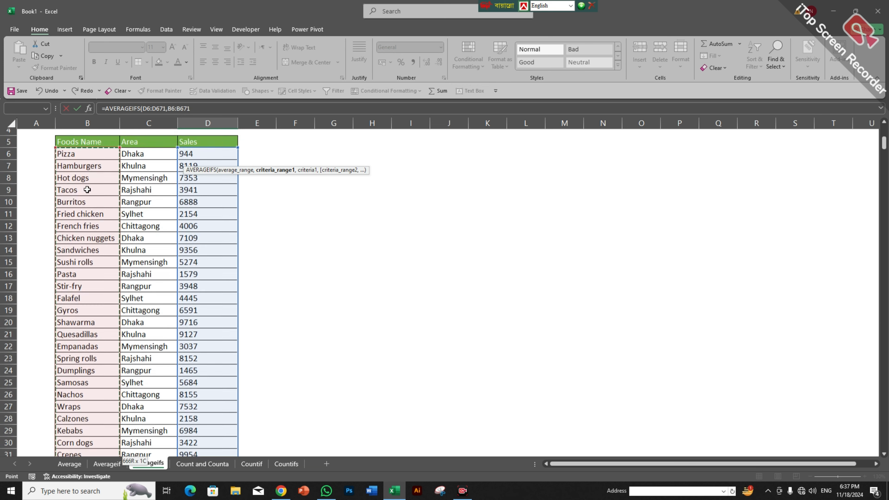
pyautogui.write(',')
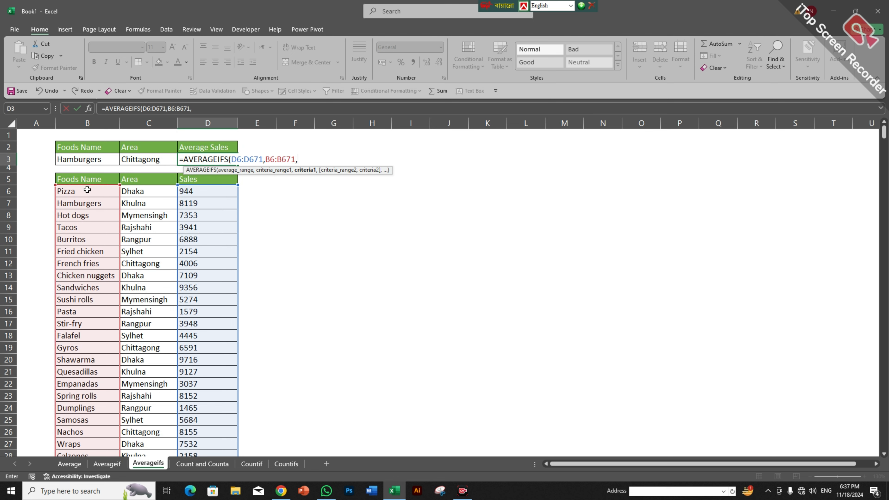
pyautogui.click(90, 158)
pyautogui.write(',')
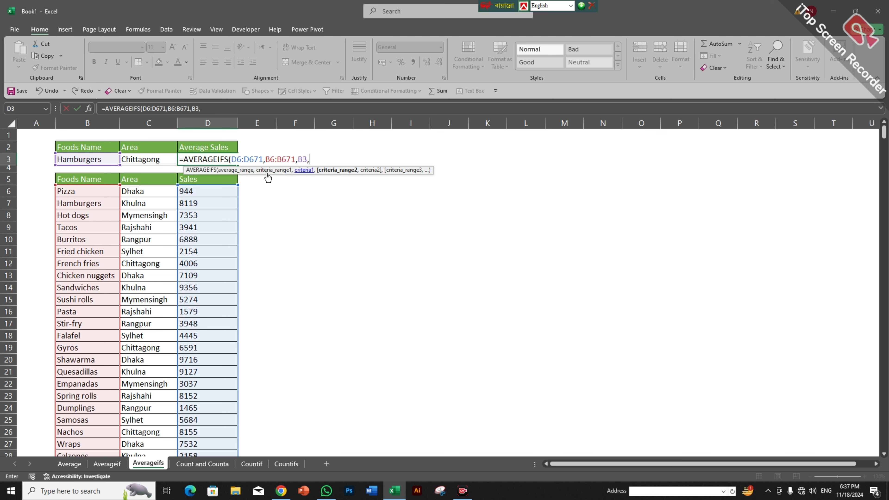
# Step: Add the areas C6:C671 matching C3 and commit, giving 5321.5
pyautogui.click(143, 189)
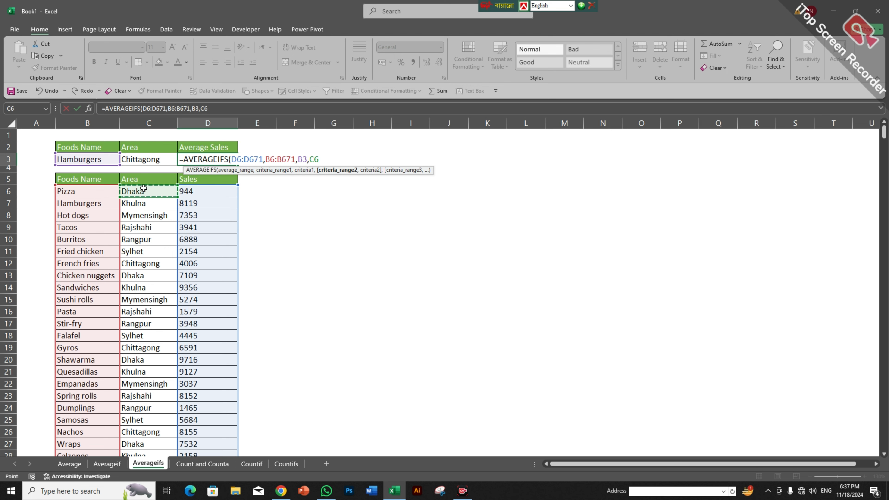
pyautogui.hotkey('ctrl', 'shift', 'Down')
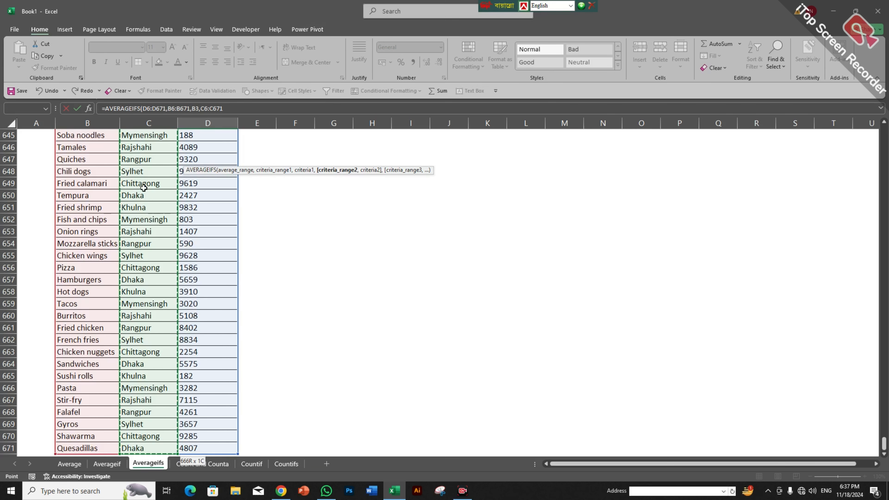
pyautogui.hotkey('ctrl', 'BackSpace')
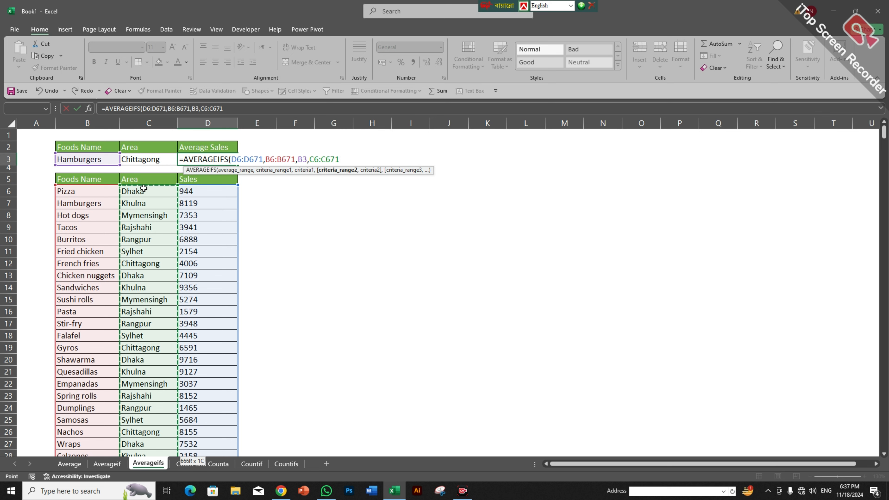
pyautogui.write(',')
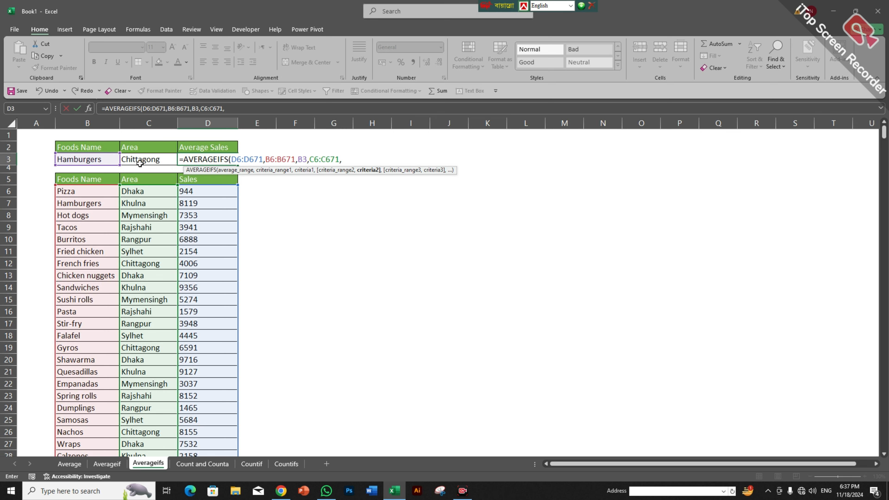
pyautogui.click(144, 156)
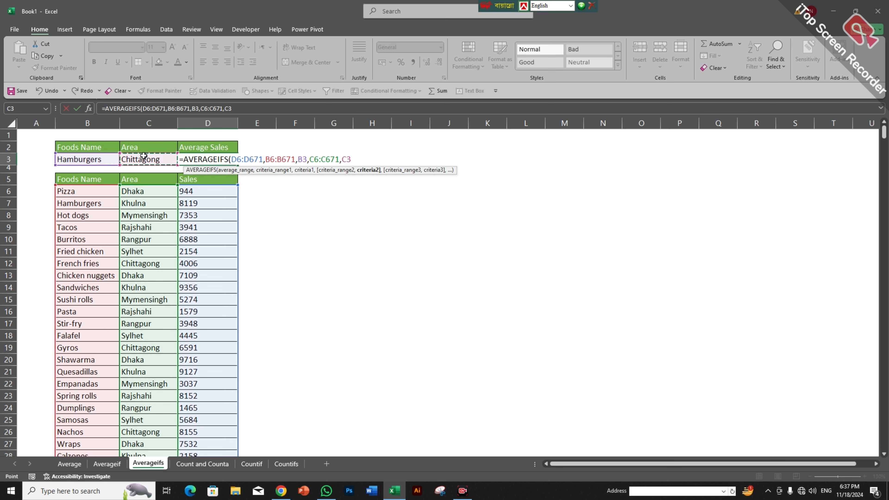
pyautogui.write(')')
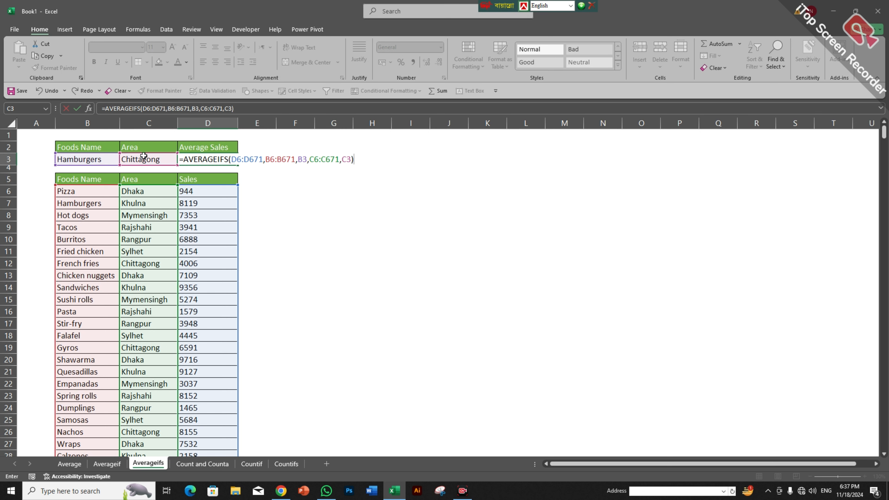
pyautogui.press('Return')
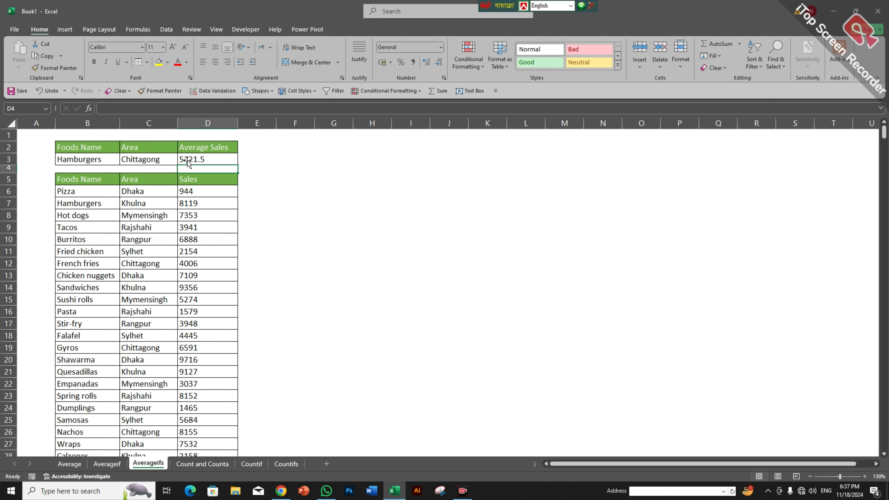
# Step: Try Hamburgers in Khulna (4544), then Hot dogs in Sylhet (7943), via the criteria dropdowns
pyautogui.click(156, 158)
pyautogui.click(181, 160)
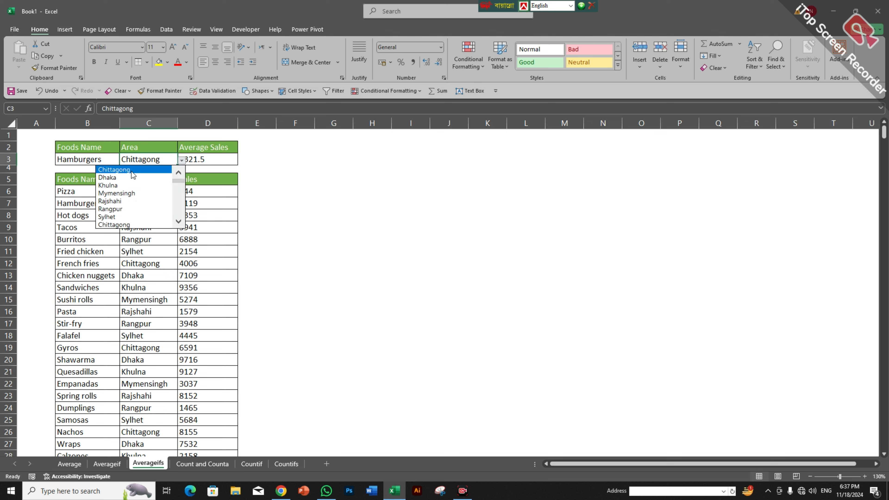
pyautogui.click(133, 185)
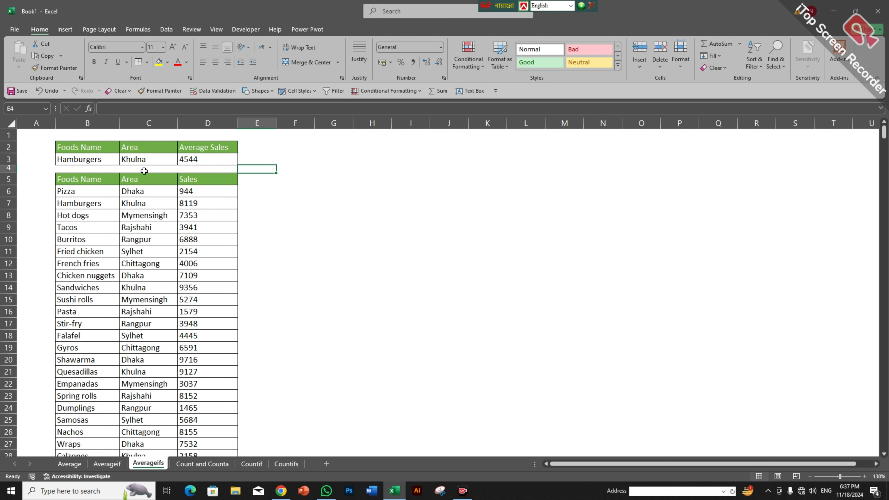
pyautogui.click(101, 160)
pyautogui.click(123, 161)
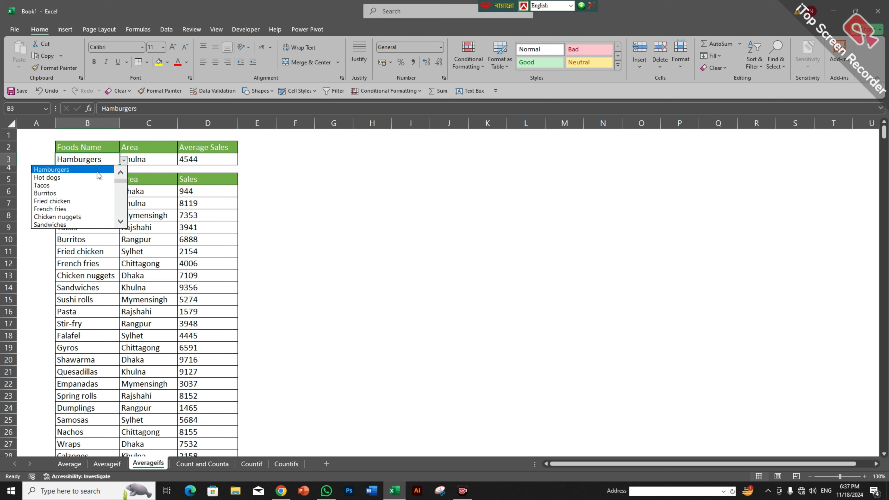
pyautogui.click(99, 183)
pyautogui.click(143, 157)
pyautogui.click(181, 160)
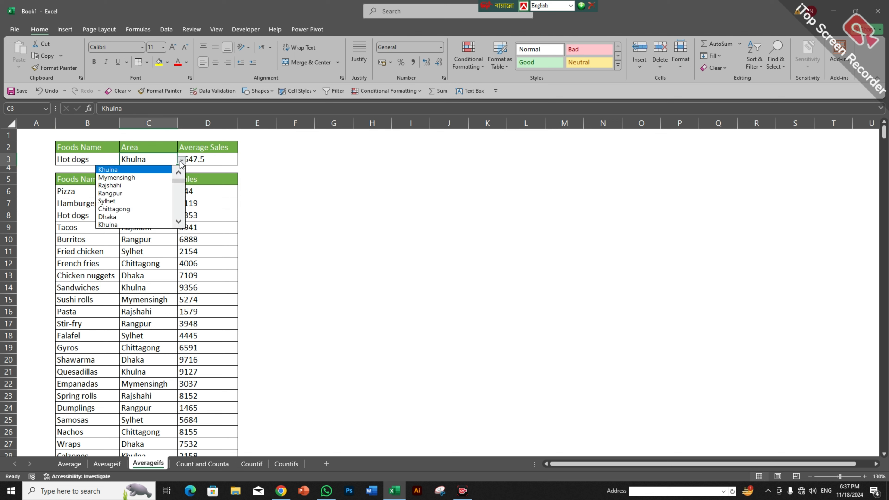
pyautogui.click(111, 201)
pyautogui.click(264, 173)
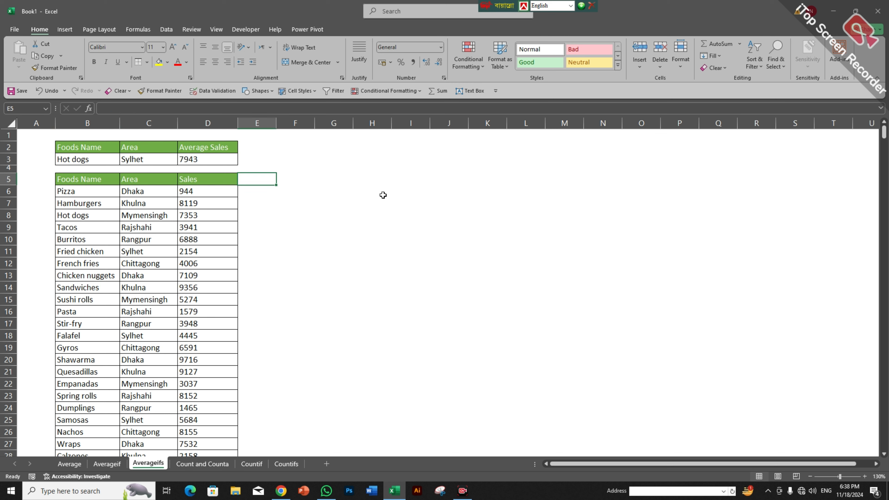
# Step: On the Count and Counta sheet, enter =COUNT(B6:B671) in B3, returning 0
pyautogui.click(215, 465)
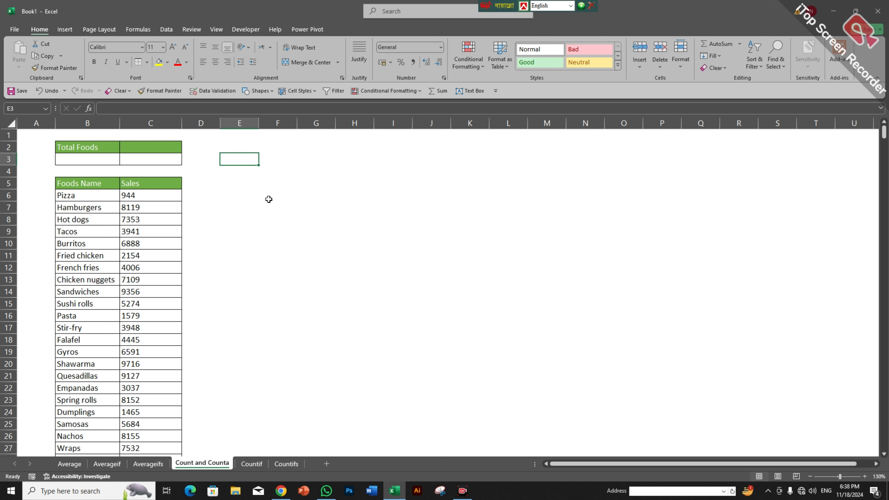
pyautogui.click(100, 160)
pyautogui.write('=')
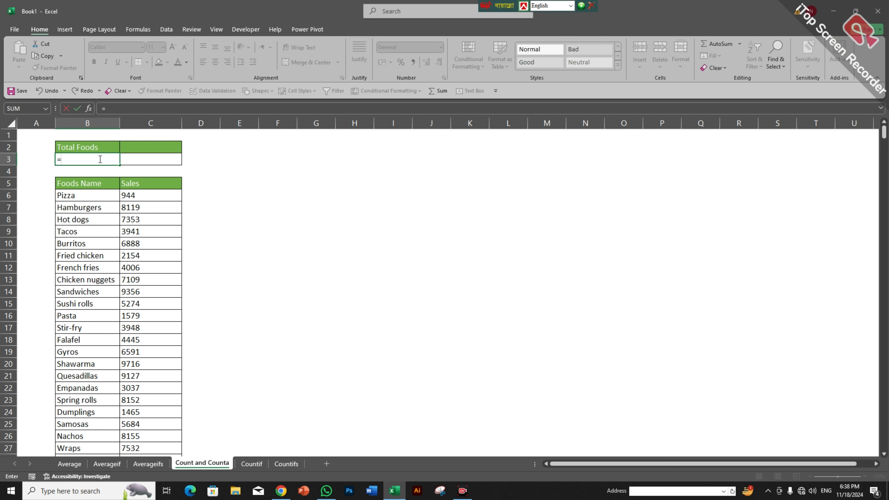
pyautogui.write('cou')
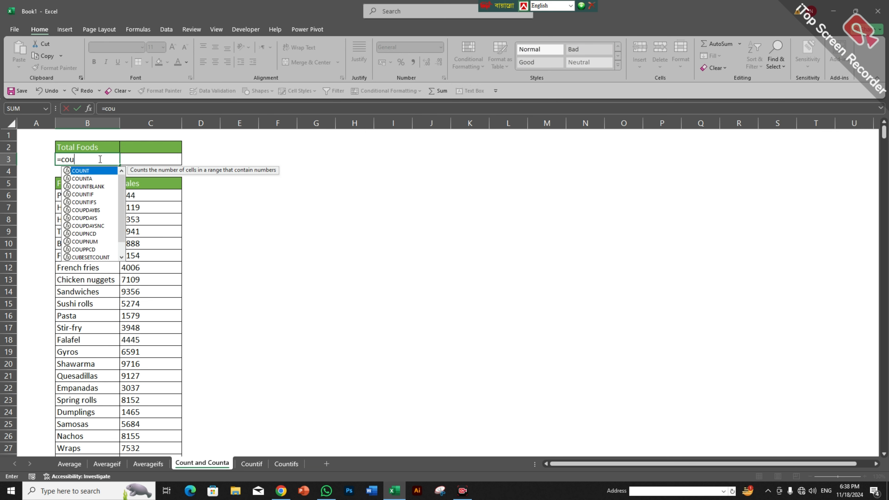
pyautogui.press('Tab')
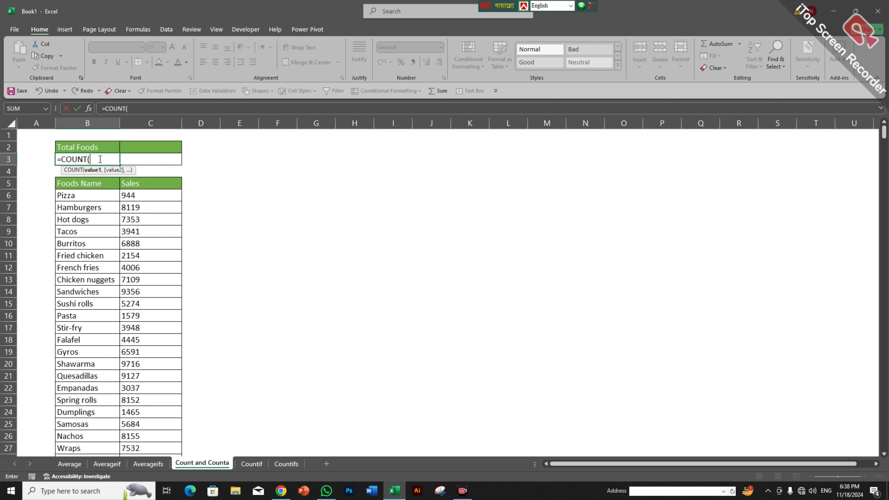
pyautogui.click(86, 195)
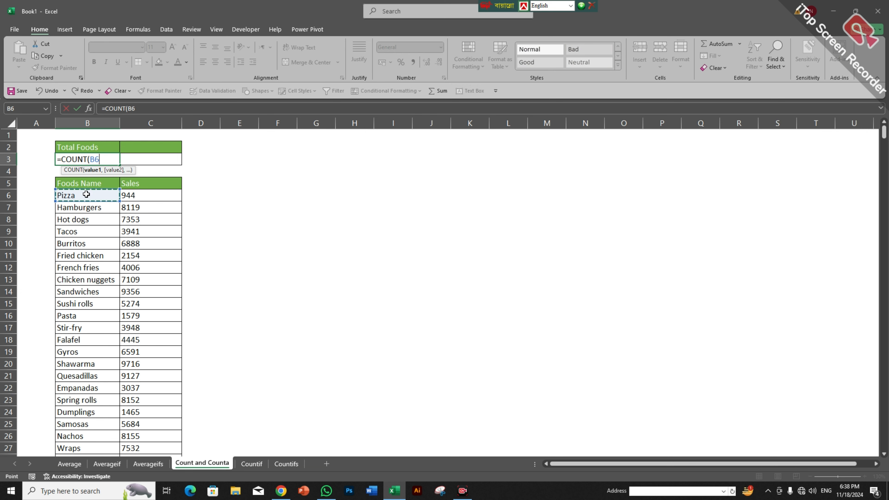
pyautogui.hotkey('ctrl', 'shift', 'Down')
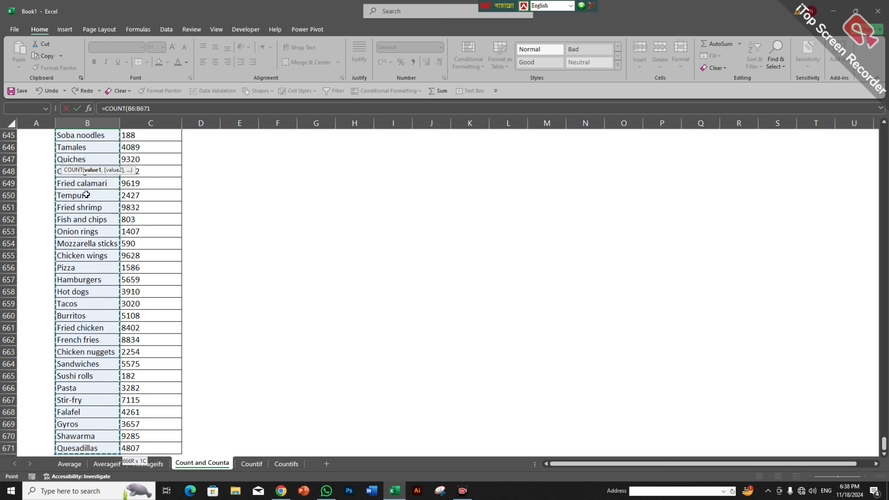
pyautogui.hotkey('ctrl', 'BackSpace')
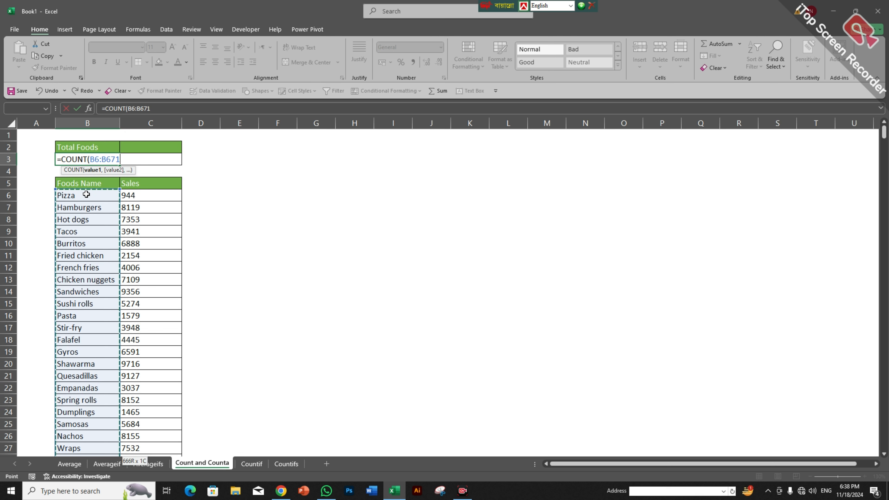
pyautogui.write(')')
pyautogui.press('Return')
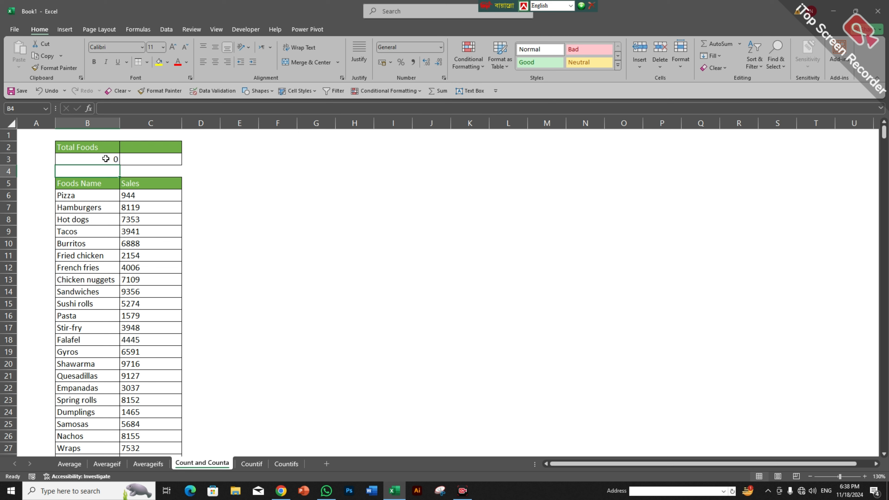
# Step: Enter =COUNT(C6:C671) in C3, counting 666 numeric sales values
pyautogui.click(144, 156)
pyautogui.write('=')
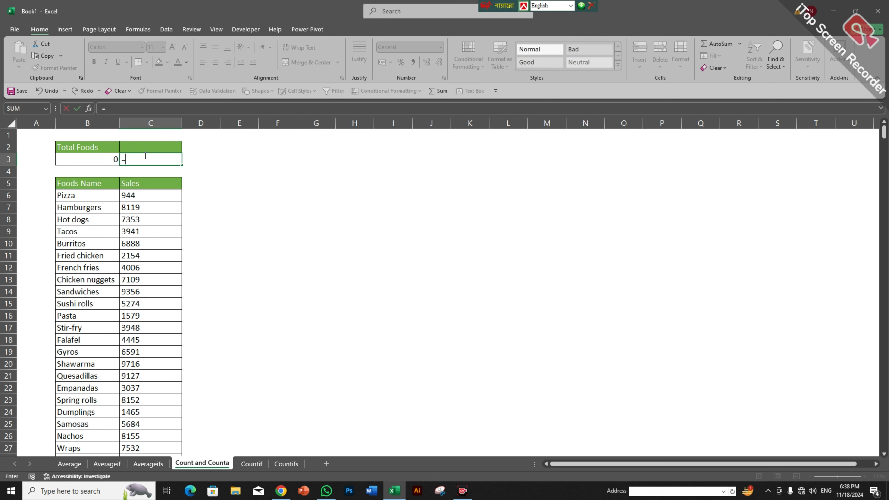
pyautogui.write('coun')
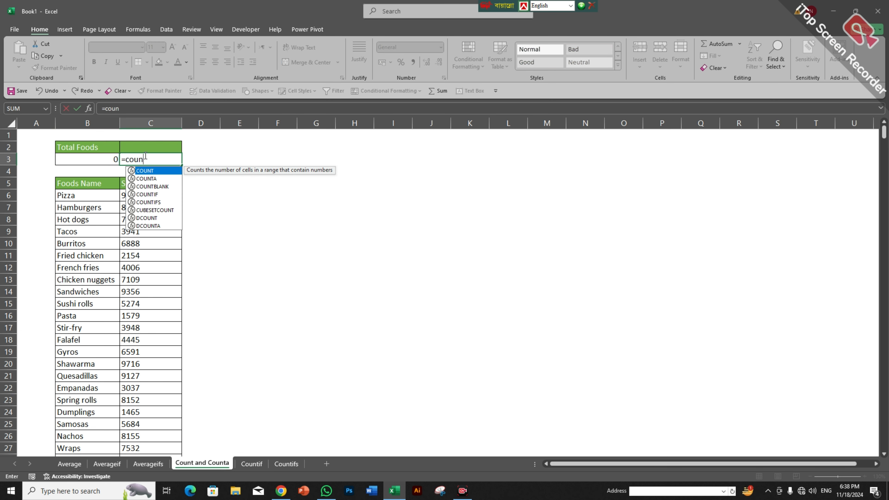
pyautogui.press('Tab')
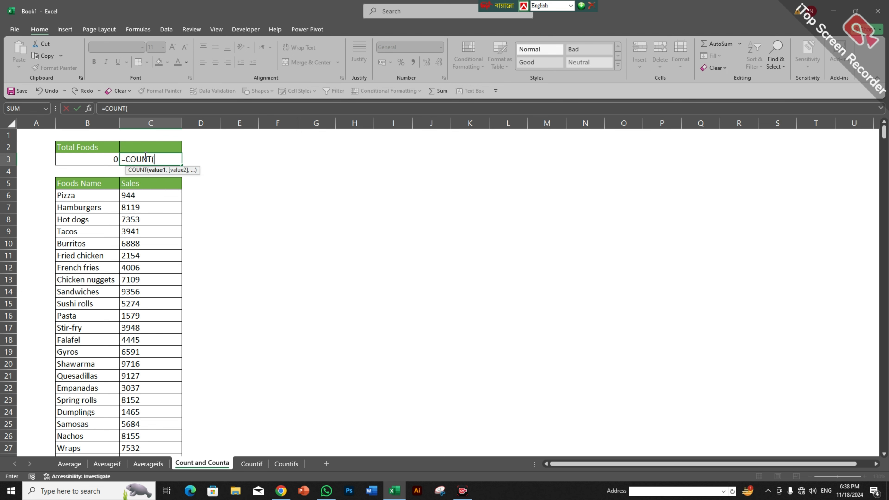
pyautogui.click(144, 194)
pyautogui.hotkey('ctrl', 'shift', 'Down')
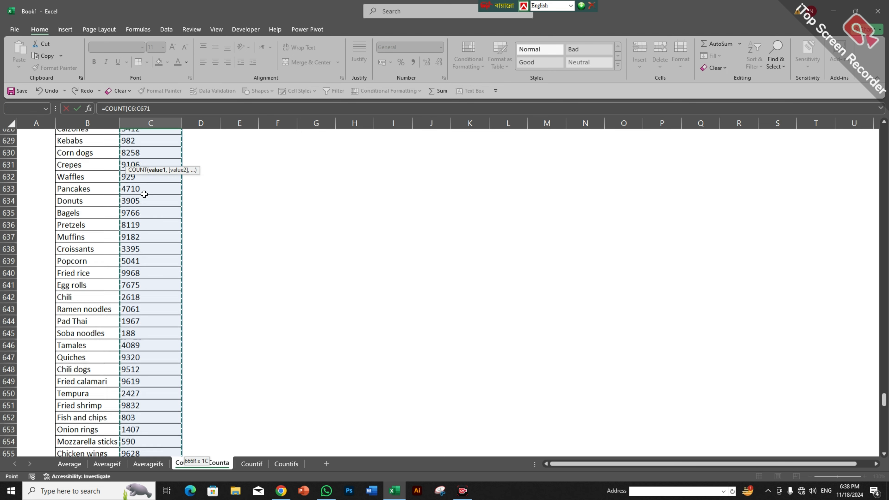
pyautogui.hotkey('ctrl', 'BackSpace')
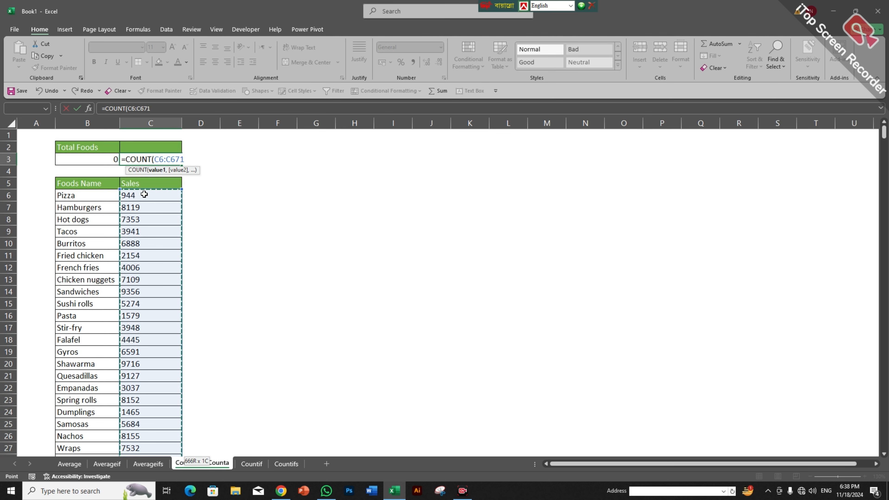
pyautogui.write(')')
pyautogui.press('Return')
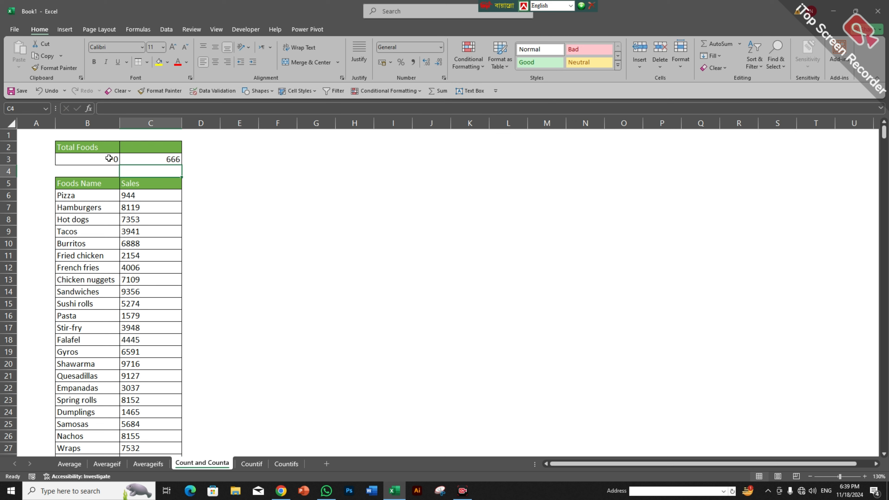
pyautogui.click(138, 155)
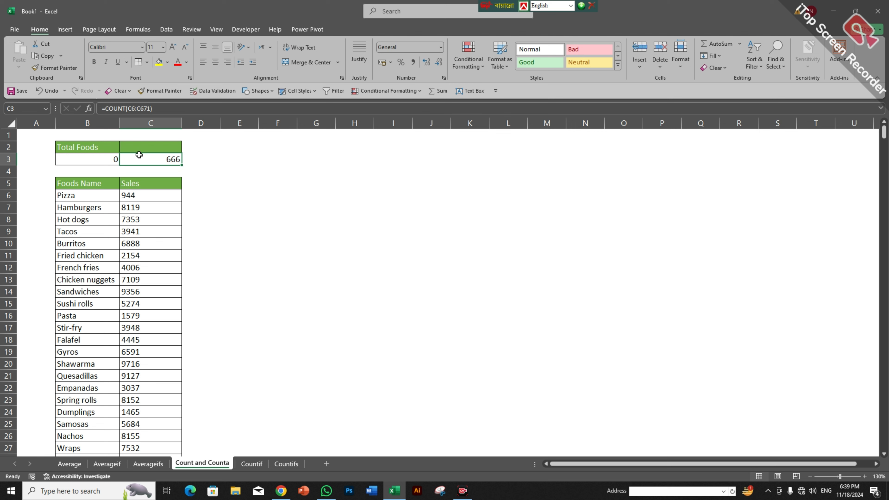
# Step: Replace C3 with =COUNTA(B6:B671), which counts 666 non-empty food names
pyautogui.press('Delete')
pyautogui.write('=c')
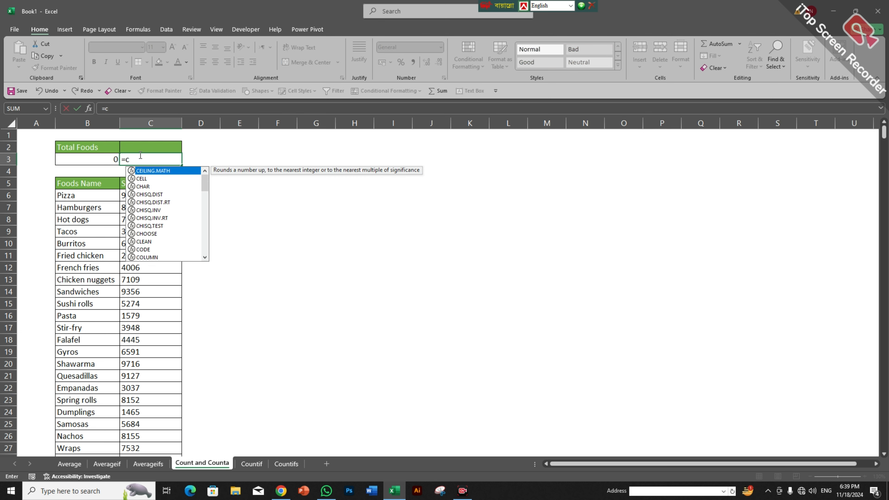
pyautogui.write('oun')
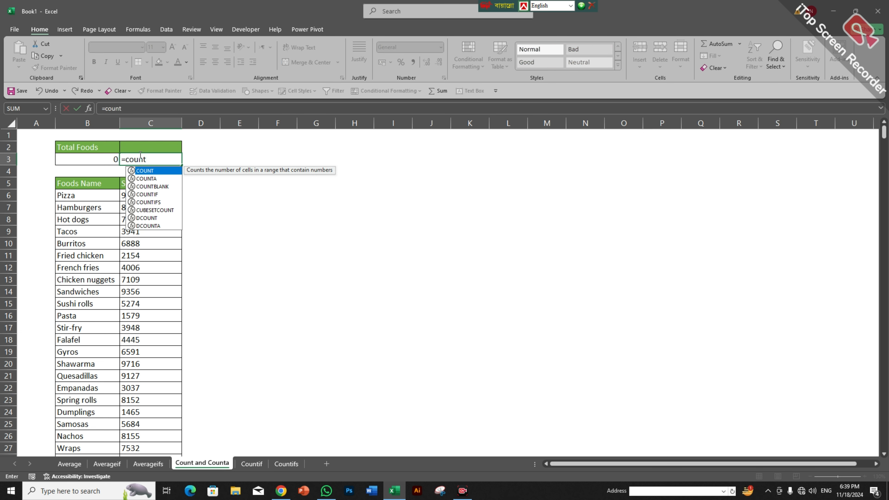
pyautogui.write('t')
pyautogui.press('Down')
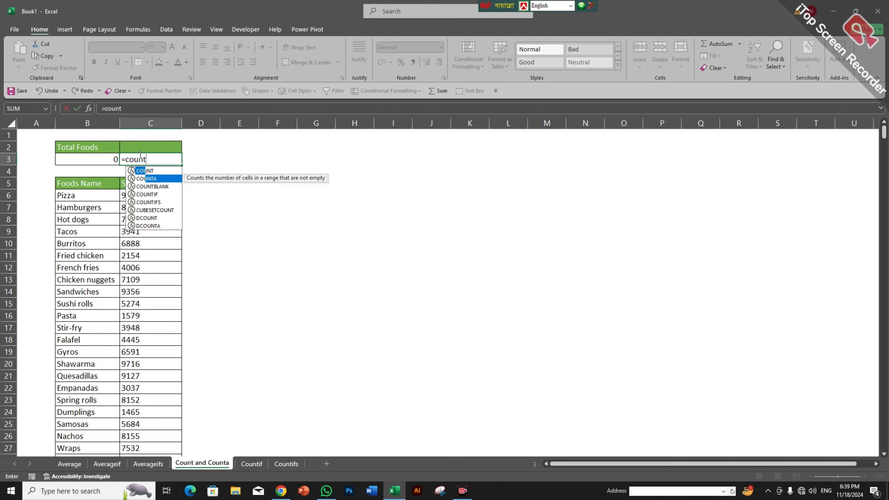
pyautogui.press('Tab')
pyautogui.click(96, 194)
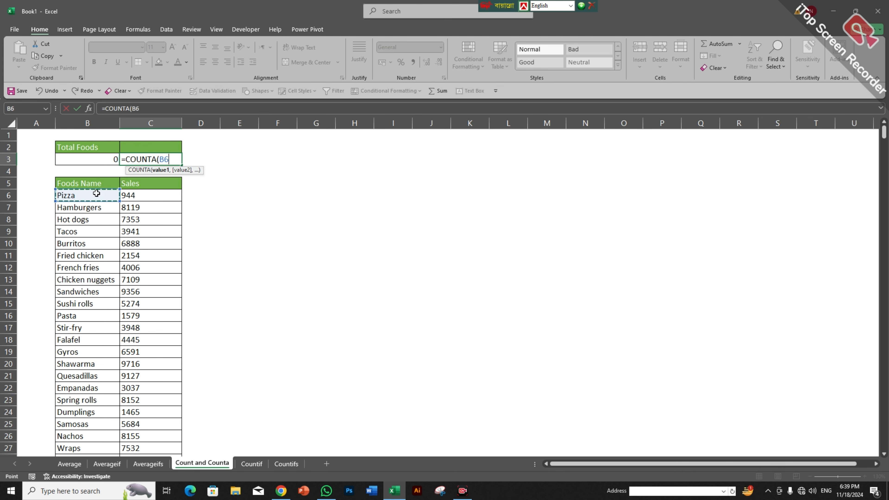
pyautogui.hotkey('ctrl', 'shift', 'Down')
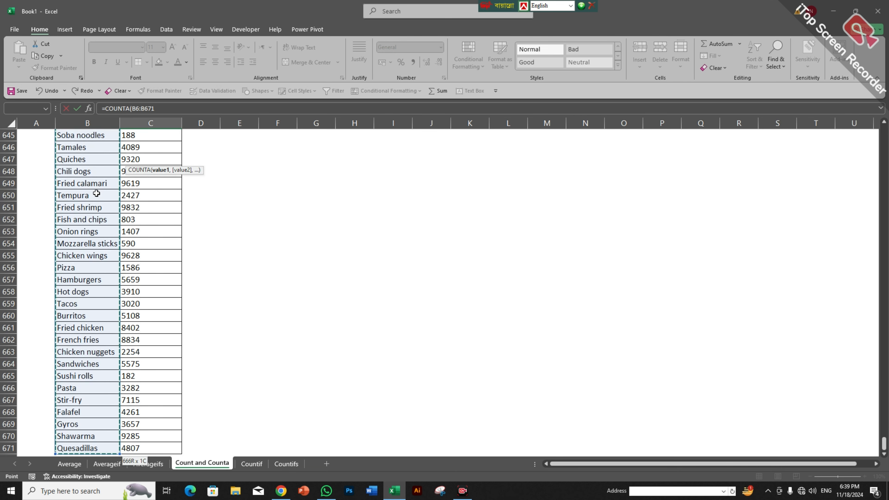
pyautogui.hotkey('ctrl', 'BackSpace')
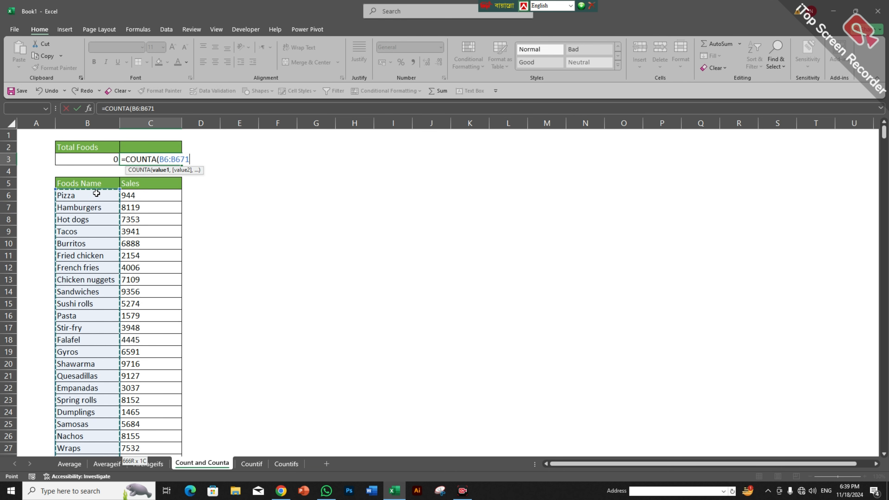
pyautogui.write(')')
pyautogui.press('Return')
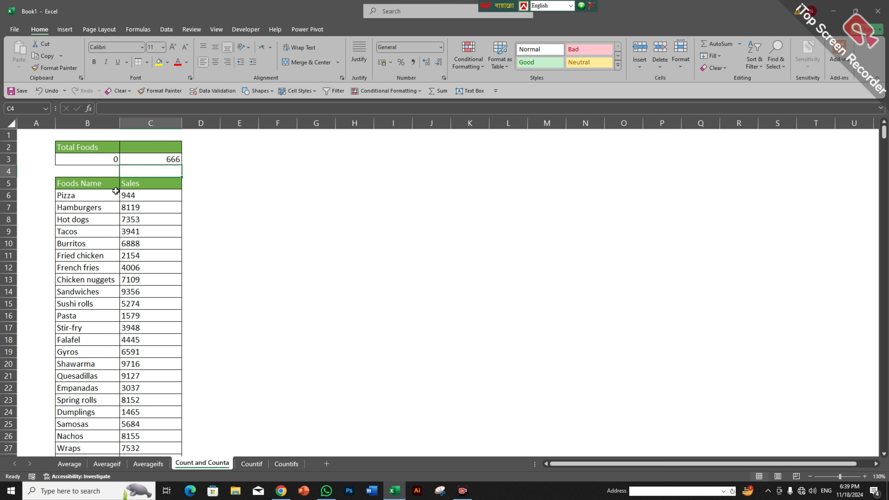
# Step: Replace B3 with =COUNTA(C6:C671), showing 666, then go to the Countif sheet
pyautogui.click(97, 155)
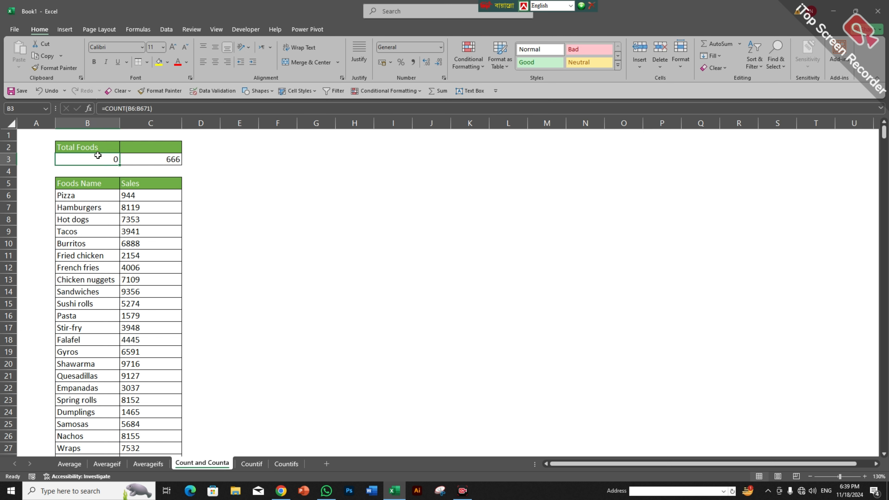
pyautogui.press('Delete')
pyautogui.write('=')
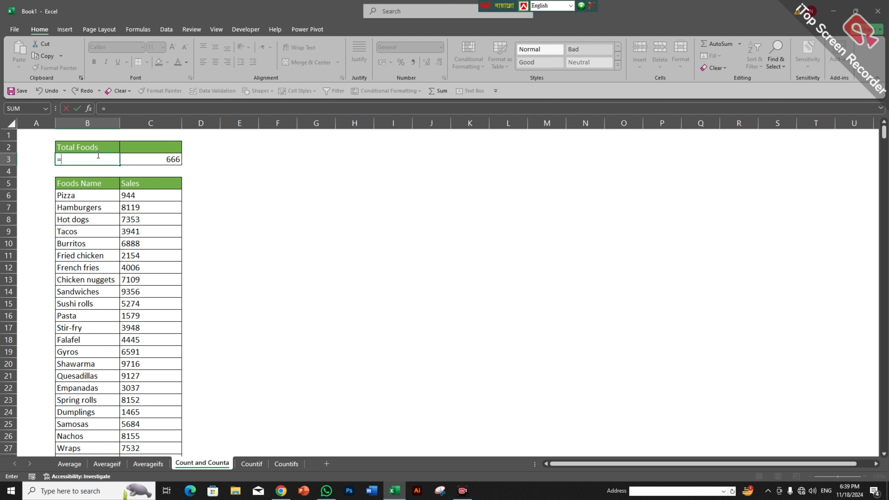
pyautogui.write('cou')
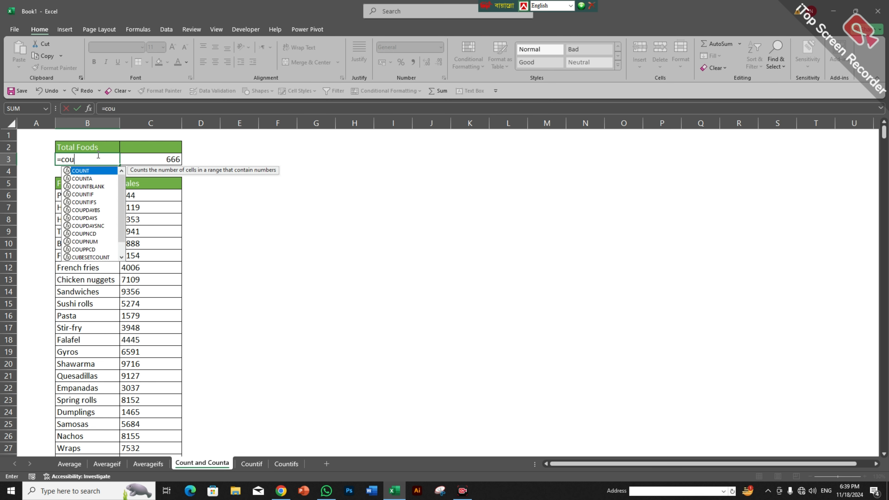
pyautogui.write('nta')
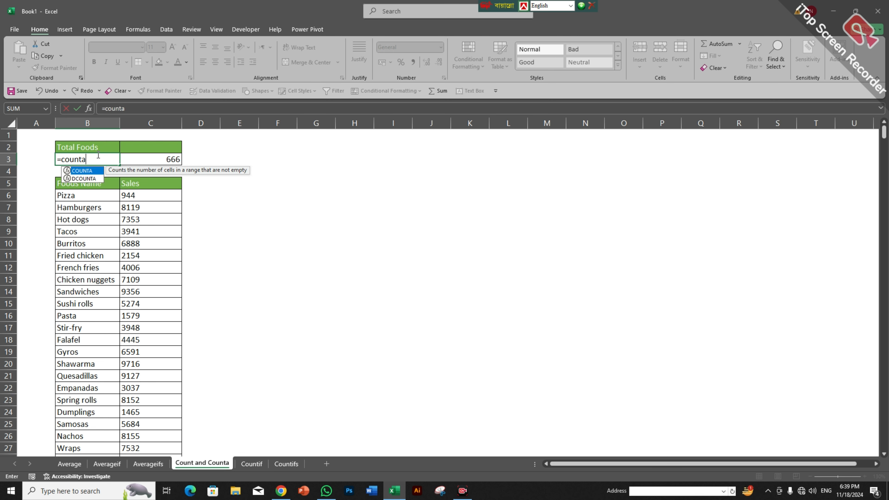
pyautogui.press('Tab')
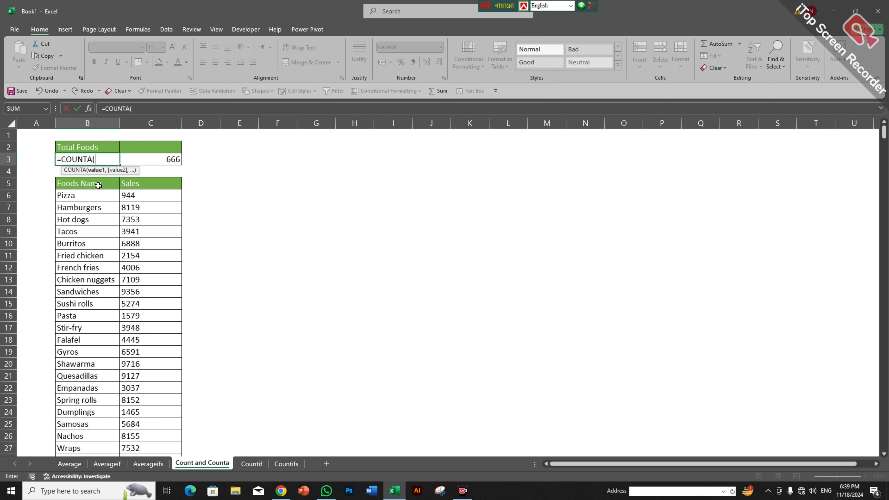
pyautogui.click(152, 194)
pyautogui.hotkey('ctrl', 'shift', 'Down')
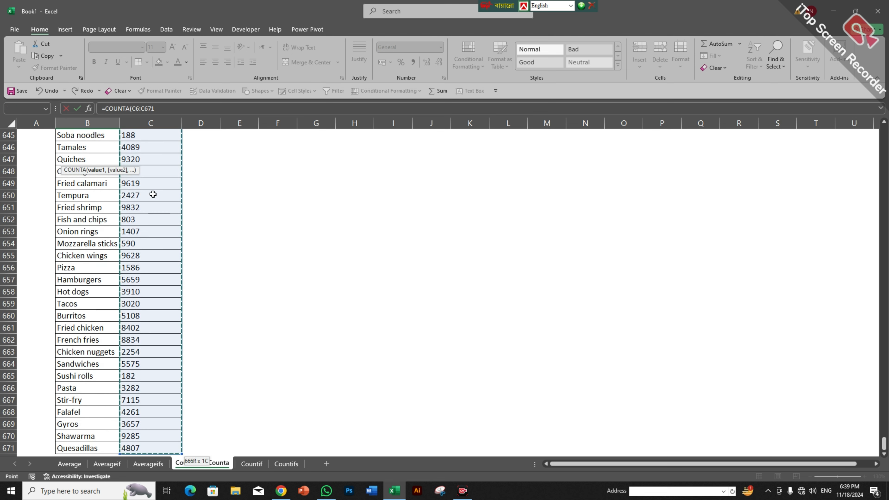
pyautogui.hotkey('ctrl', 'BackSpace')
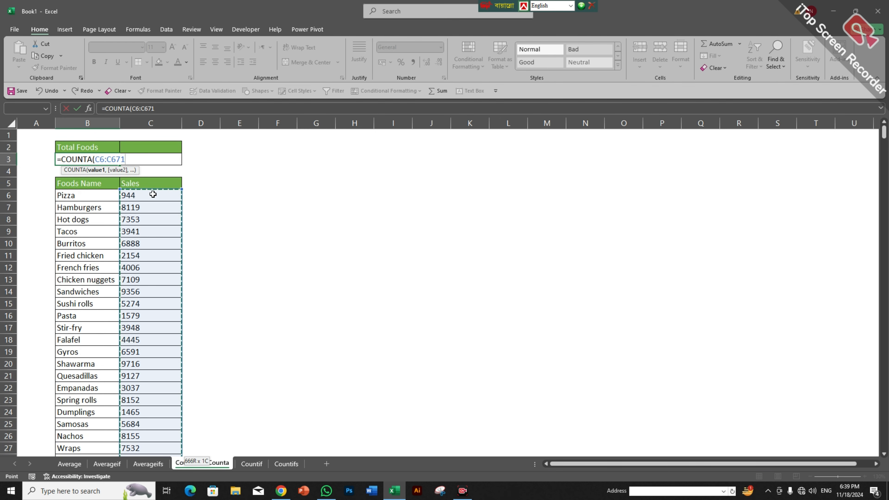
pyautogui.write(')')
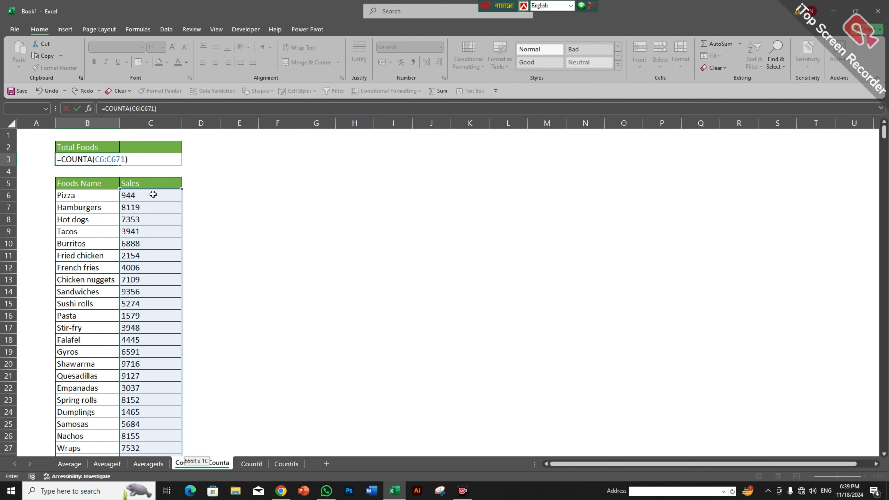
pyautogui.press('Return')
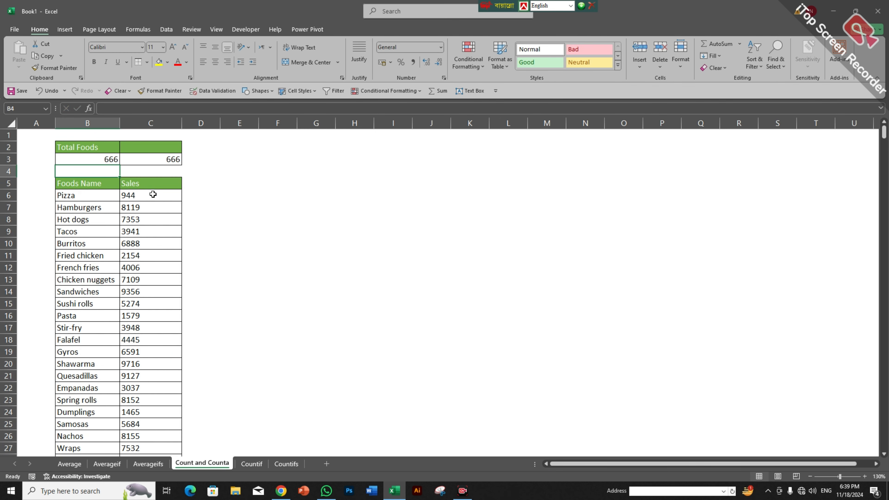
pyautogui.click(86, 158)
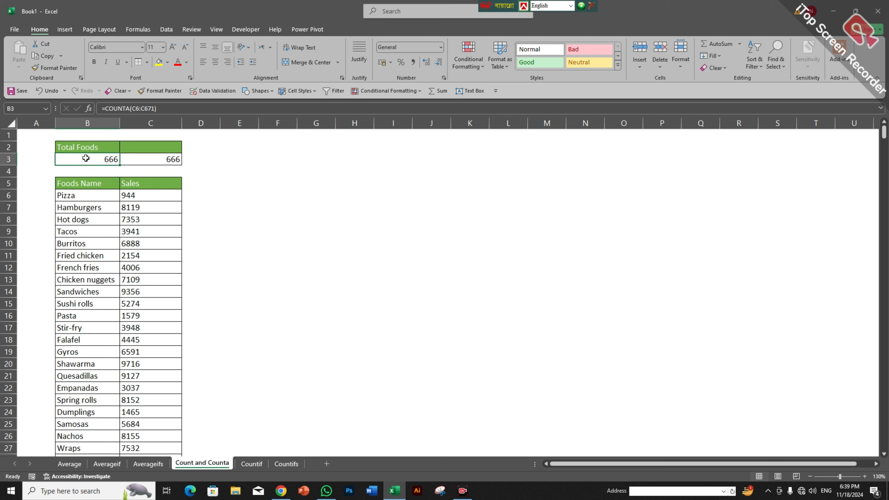
pyautogui.click(252, 464)
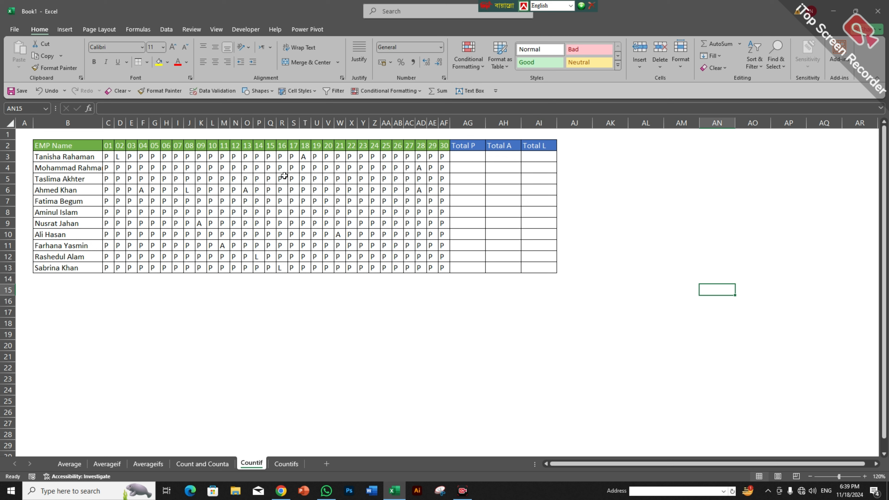
# Step: Enter =COUNTIF(C3:AF3,"P") in AG3 to count the first employee's P days (28)
pyautogui.click(460, 154)
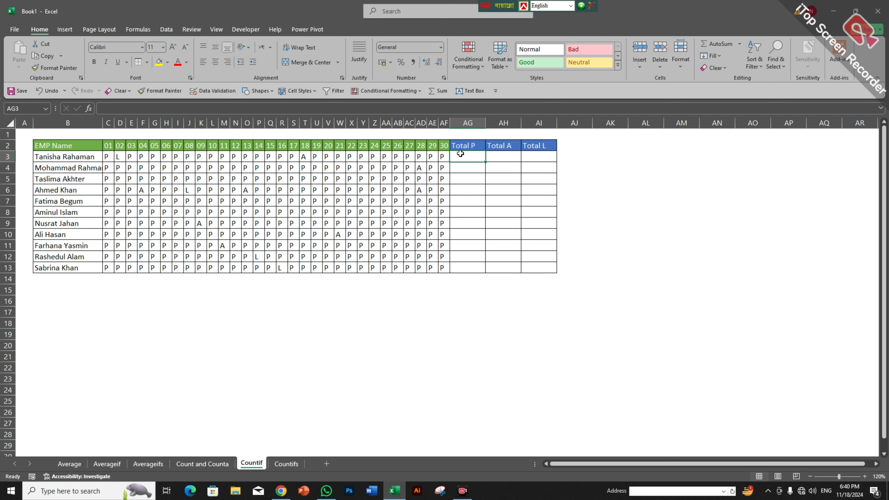
pyautogui.write('=count')
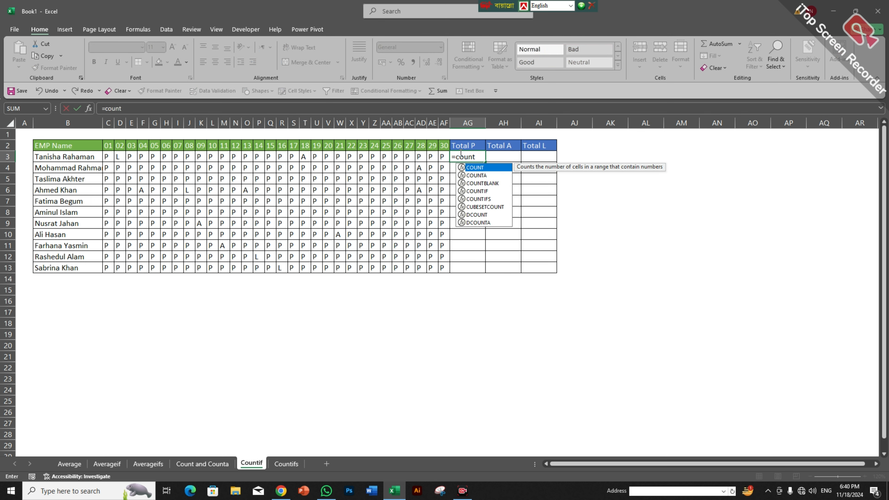
pyautogui.write('i')
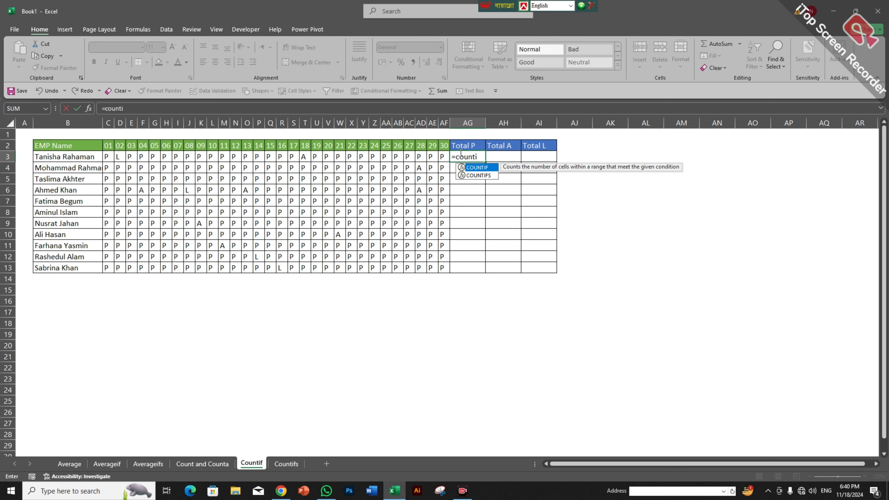
pyautogui.press('Tab')
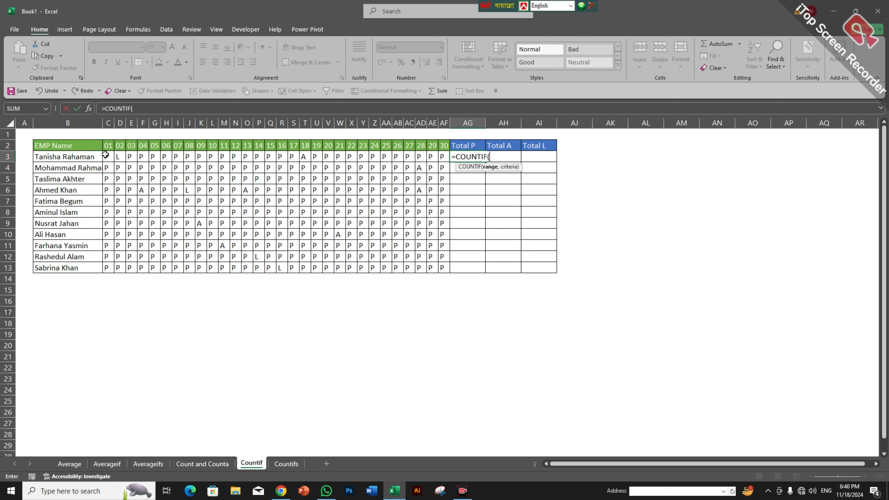
pyautogui.click(166, 156)
pyautogui.moveTo(185, 157); pyautogui.dragTo(110, 156)
pyautogui.press('Return')
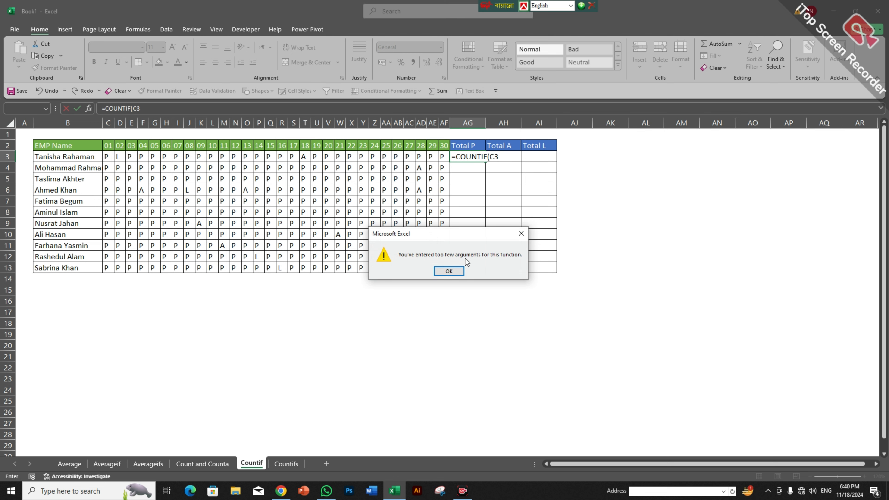
pyautogui.click(452, 276)
pyautogui.press('BackSpace')
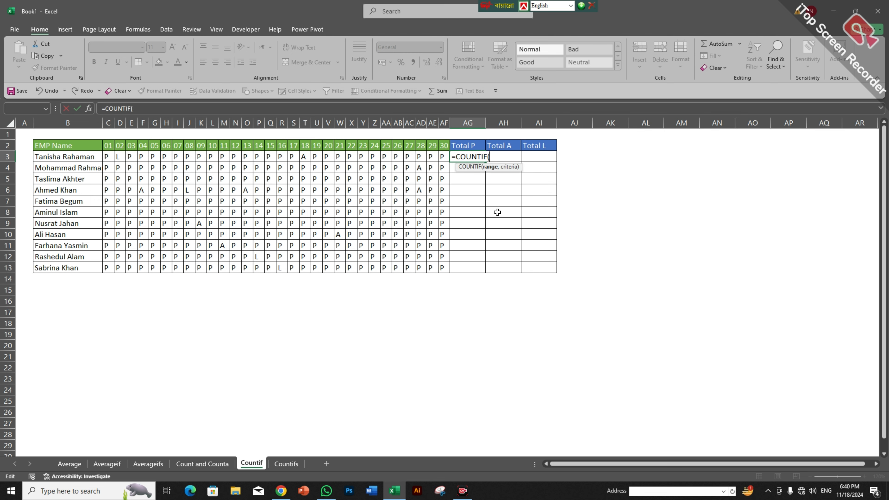
pyautogui.moveTo(104, 154); pyautogui.dragTo(436, 154)
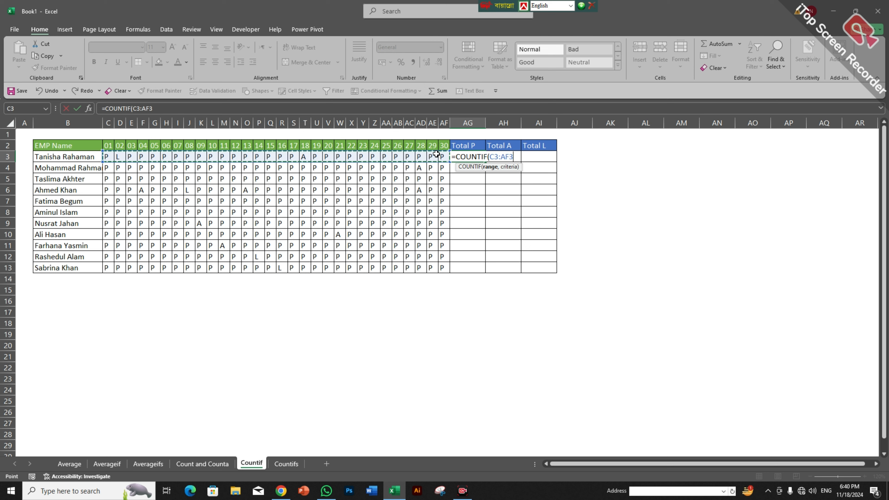
pyautogui.write(',')
pyautogui.write('P")')
pyautogui.press('Return')
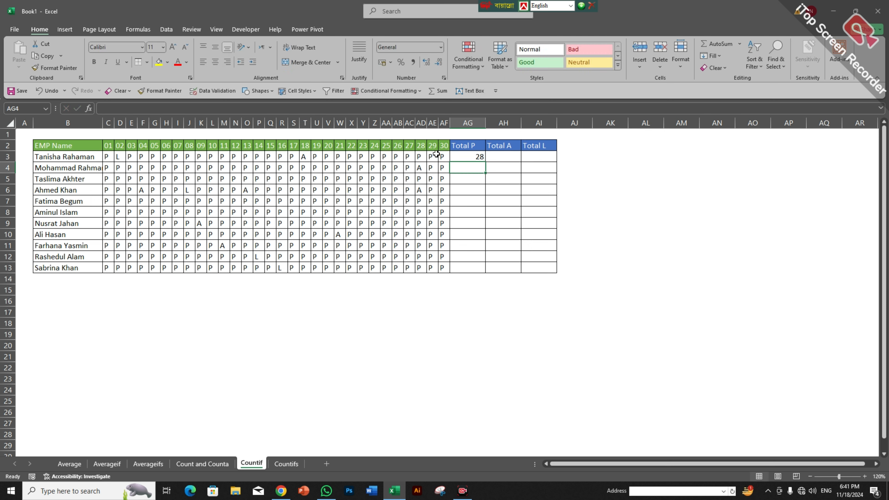
# Step: Copy the AG3 COUNTIF formula down the Total P column to AG13
pyautogui.click(478, 155)
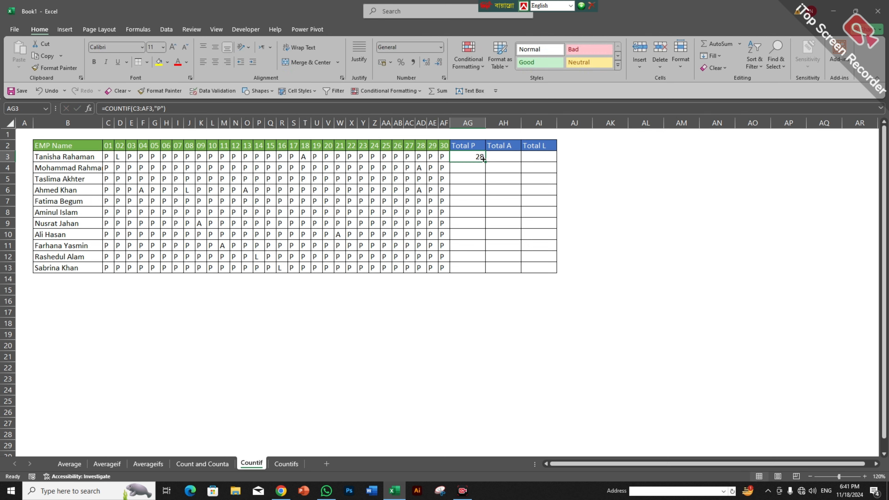
pyautogui.doubleClick(484, 160)
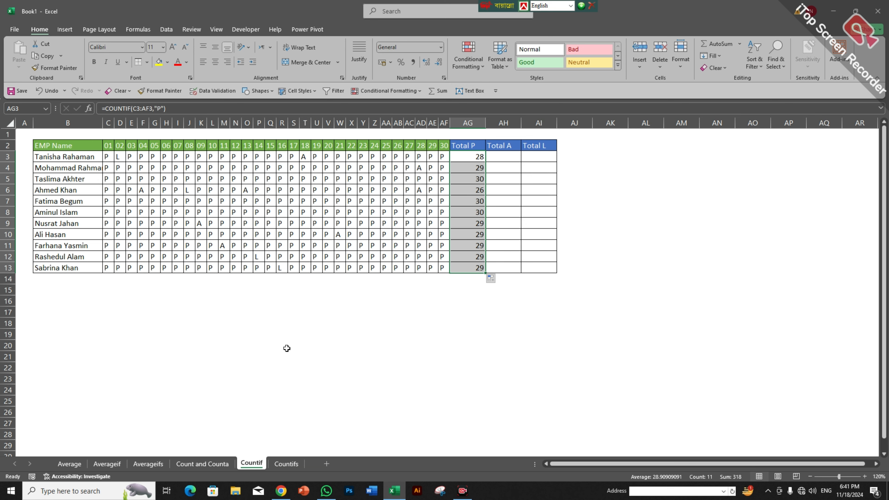
pyautogui.click(293, 410)
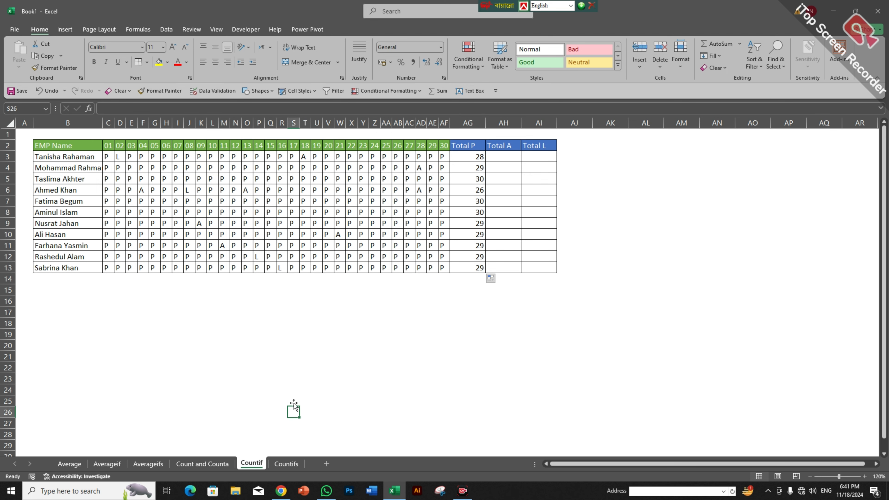
# Step: On the Countifs sheet, start a COUNTIFS in D3 matching foods B6:B671 to B3
pyautogui.click(287, 465)
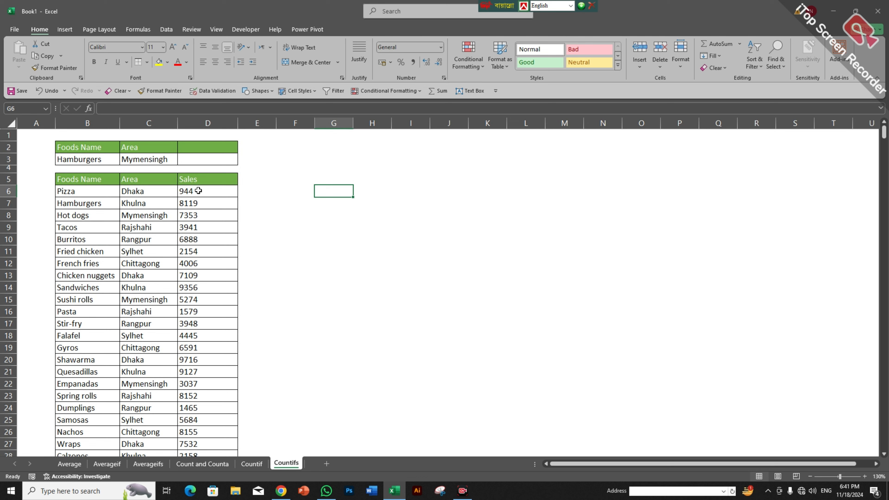
pyautogui.click(215, 157)
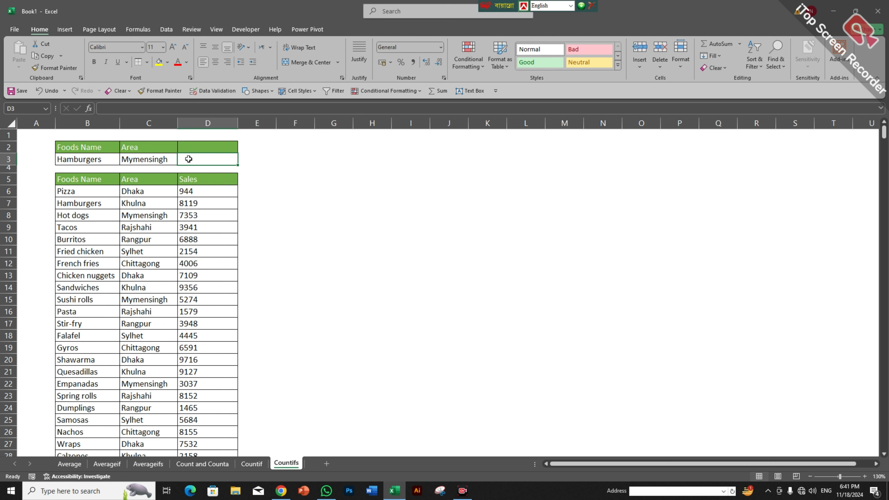
pyautogui.write('=')
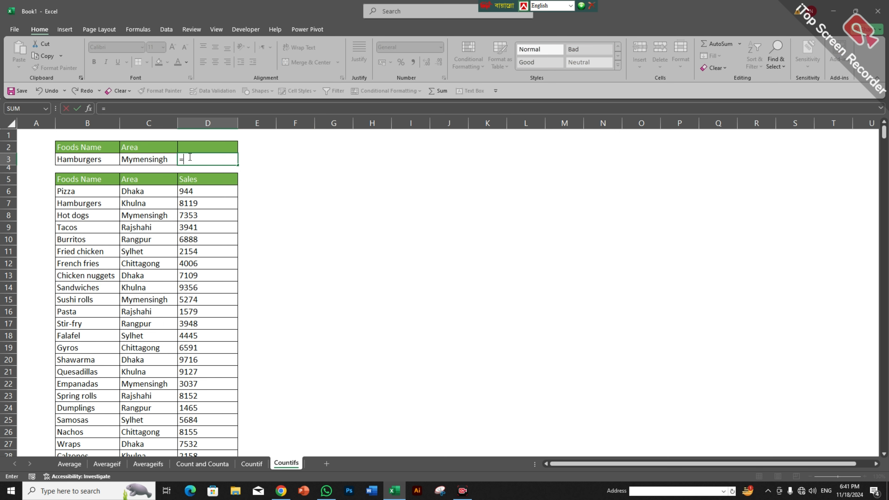
pyautogui.write('coun')
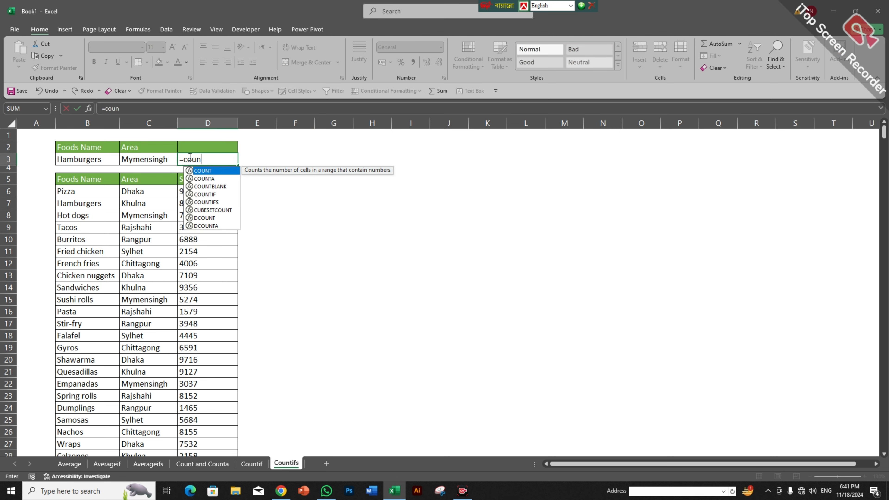
pyautogui.write('tif')
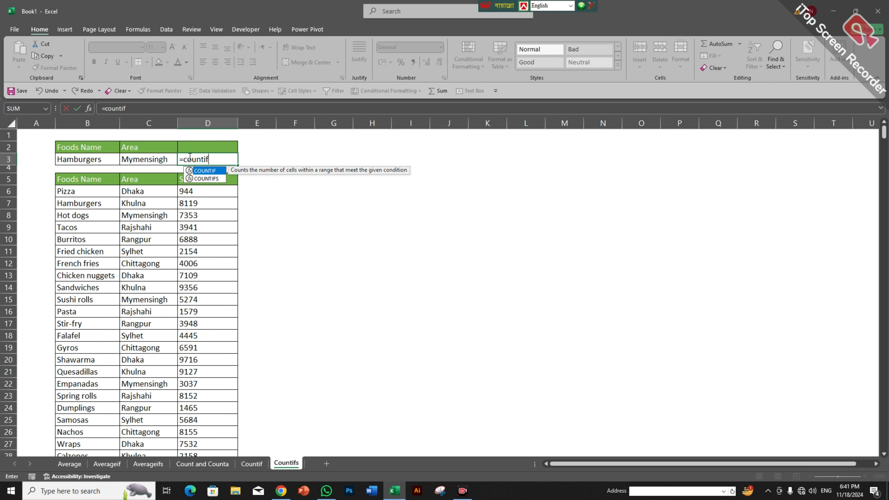
pyautogui.press('Down')
pyautogui.press('Tab')
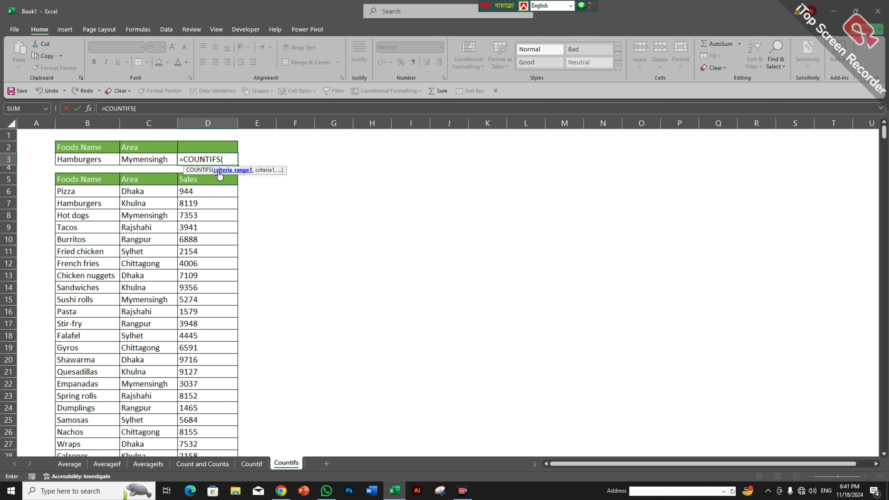
pyautogui.click(84, 191)
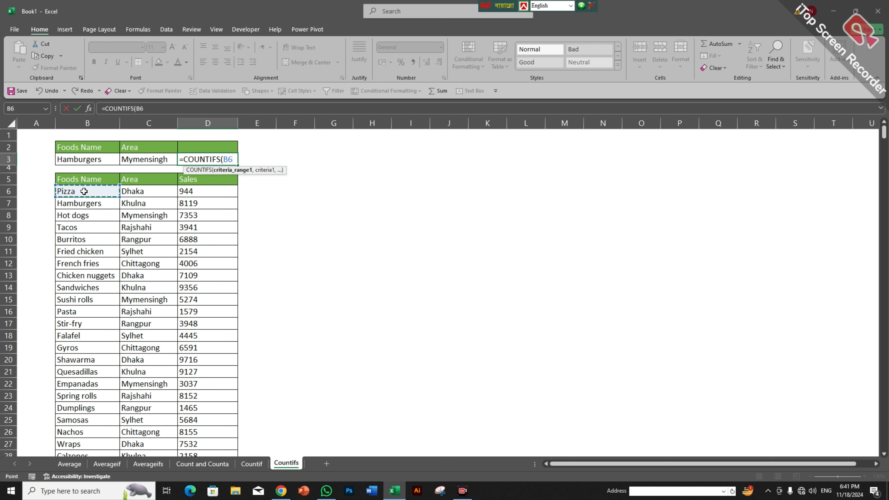
pyautogui.hotkey('ctrl', 'shift', 'Down')
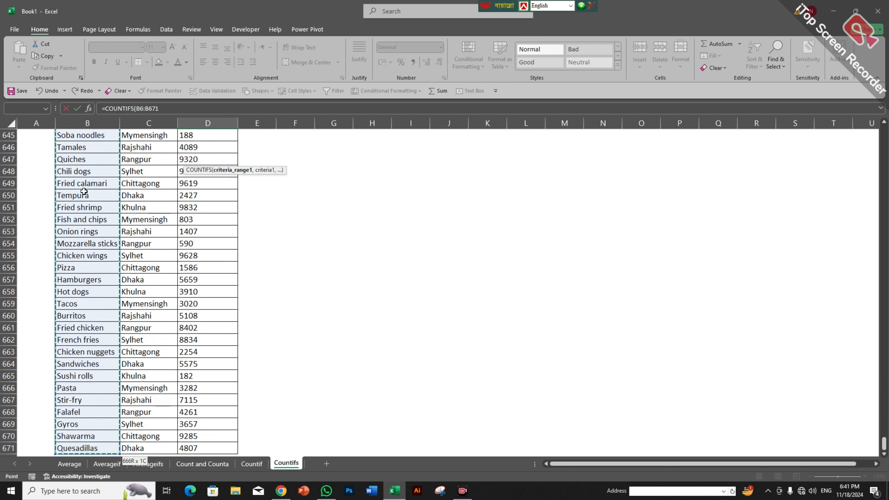
pyautogui.write(',')
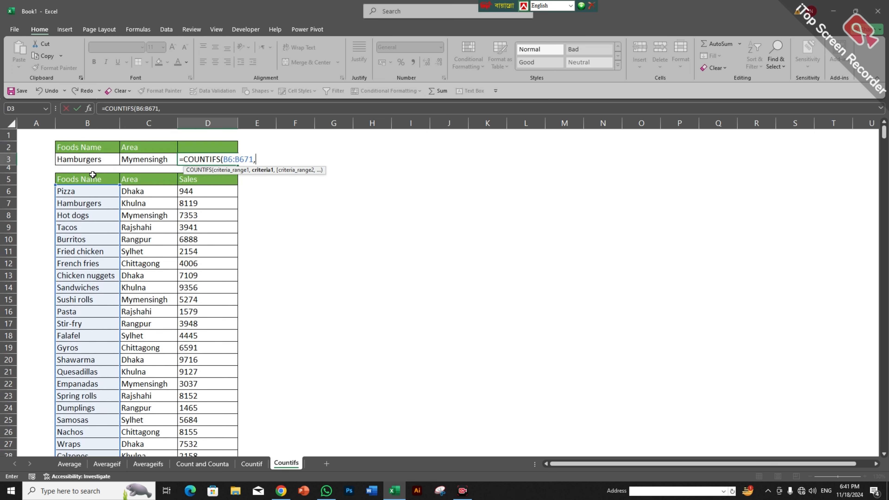
pyautogui.click(84, 158)
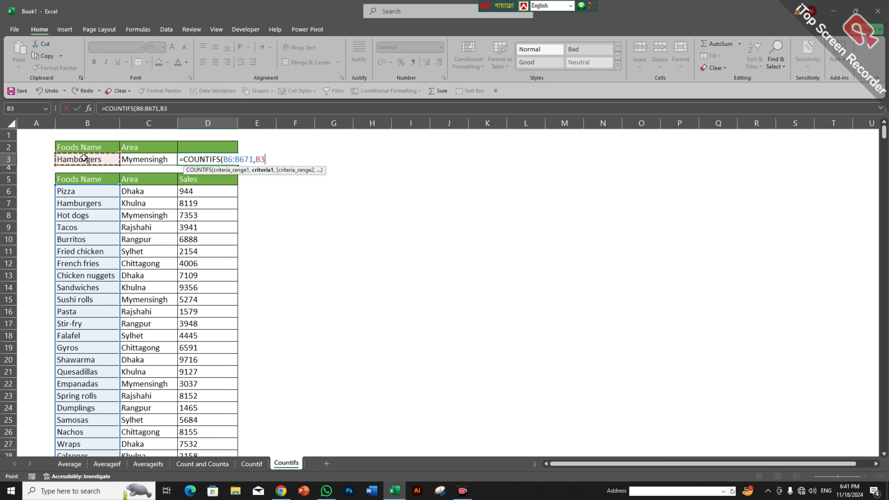
pyautogui.write(',')
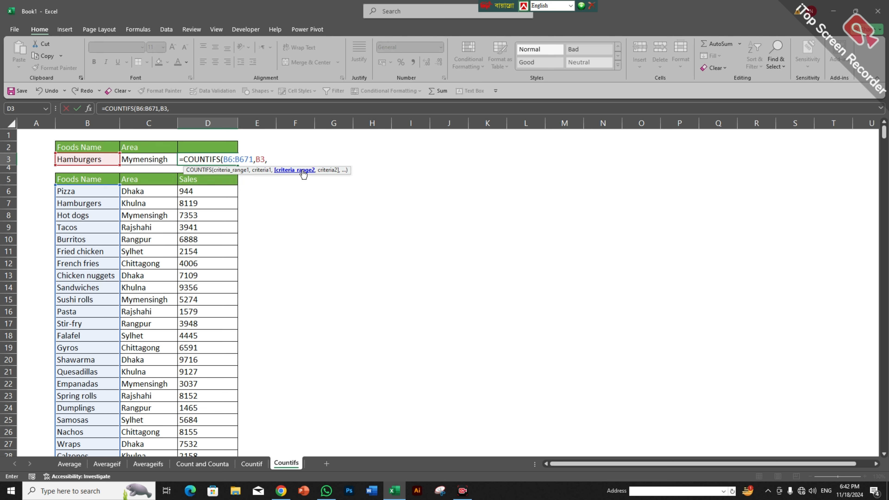
# Step: Add areas C6:C671 matched to C3 as the second criterion, completing =COUNTIFS(B6:B671,B3,C6:C671,C3)
pyautogui.click(158, 187)
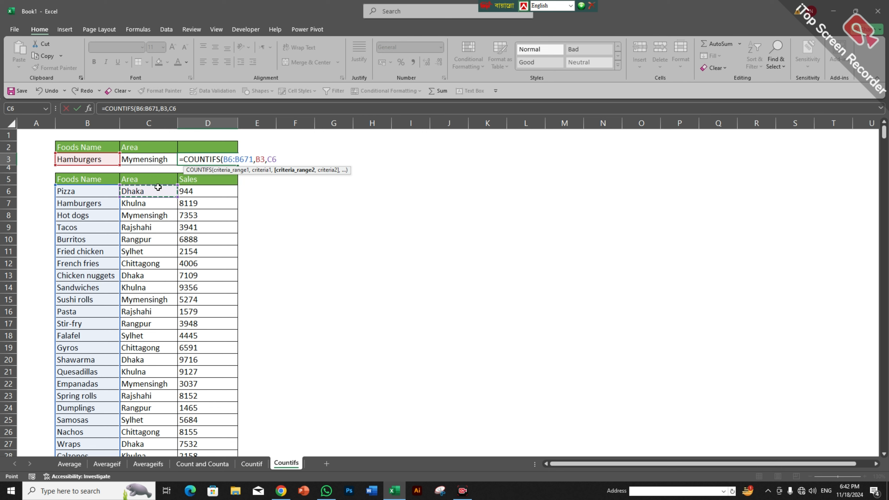
pyautogui.hotkey('ctrl', 'shift', 'Down')
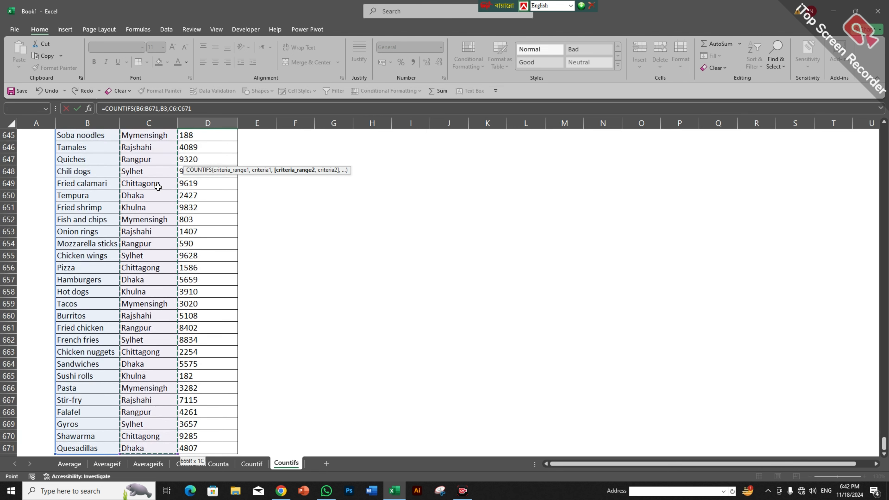
pyautogui.hotkey('ctrl', 'BackSpace')
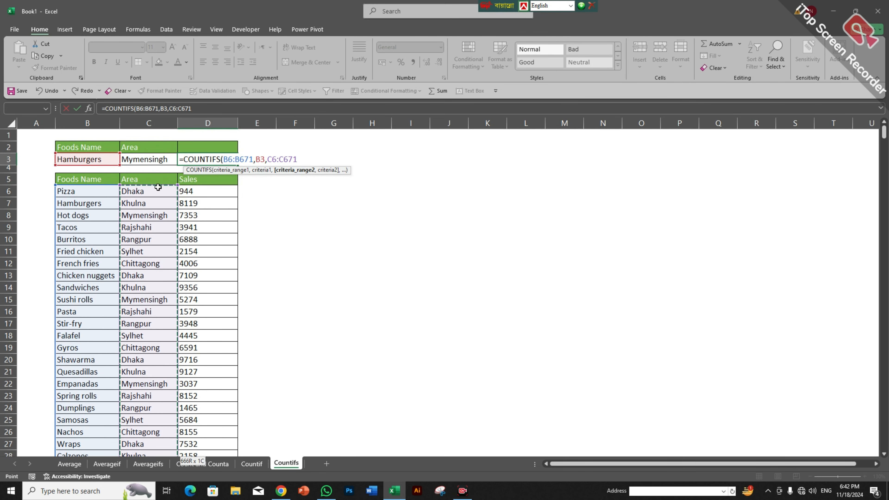
pyautogui.write(',')
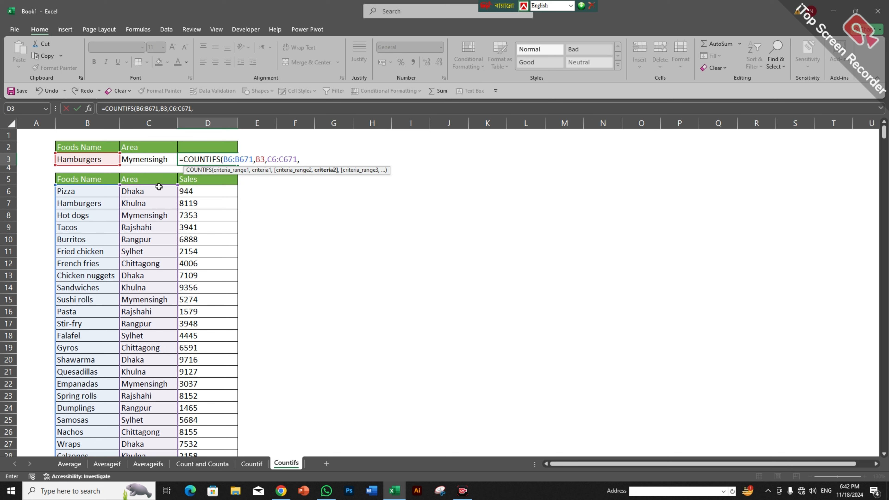
pyautogui.click(146, 154)
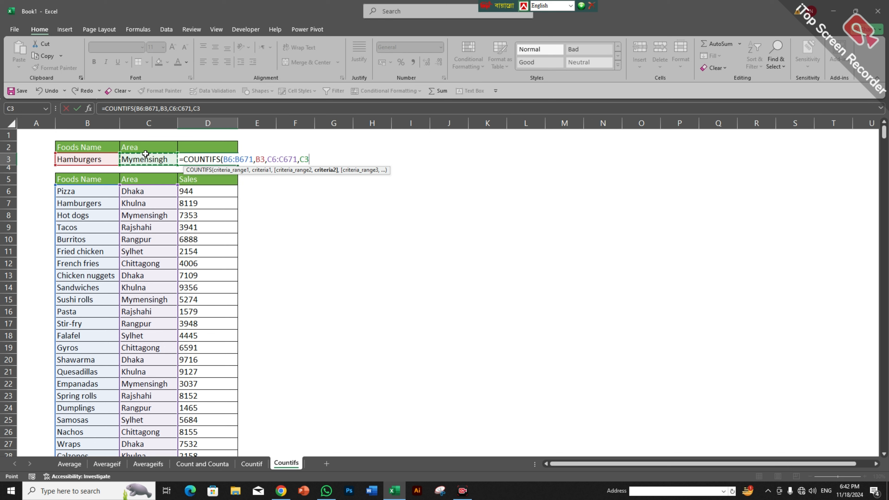
pyautogui.write(')')
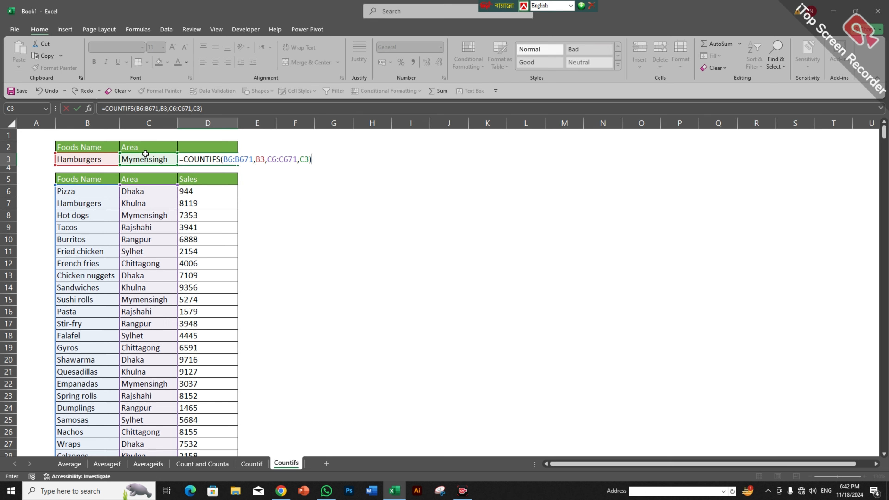
pyautogui.press('Return')
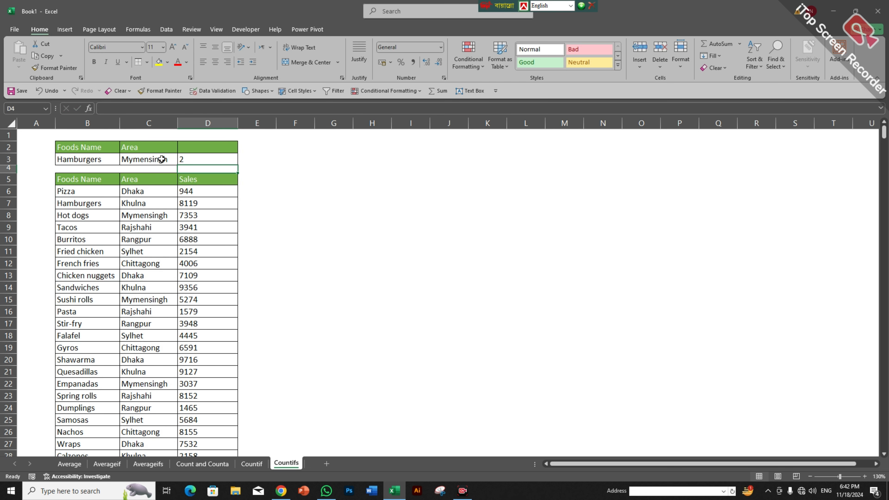
# Step: Set the area criterion in C3 to Sylhet from its dropdown
pyautogui.click(161, 158)
pyautogui.click(182, 161)
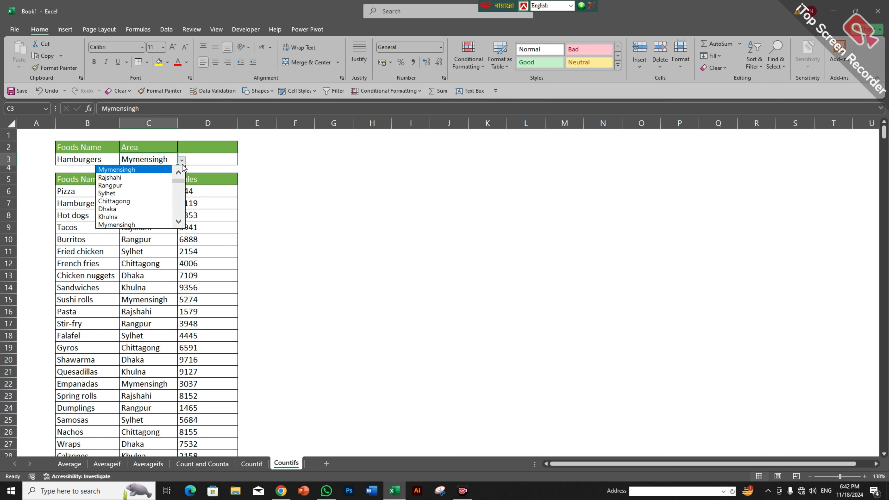
pyautogui.click(140, 193)
pyautogui.click(284, 177)
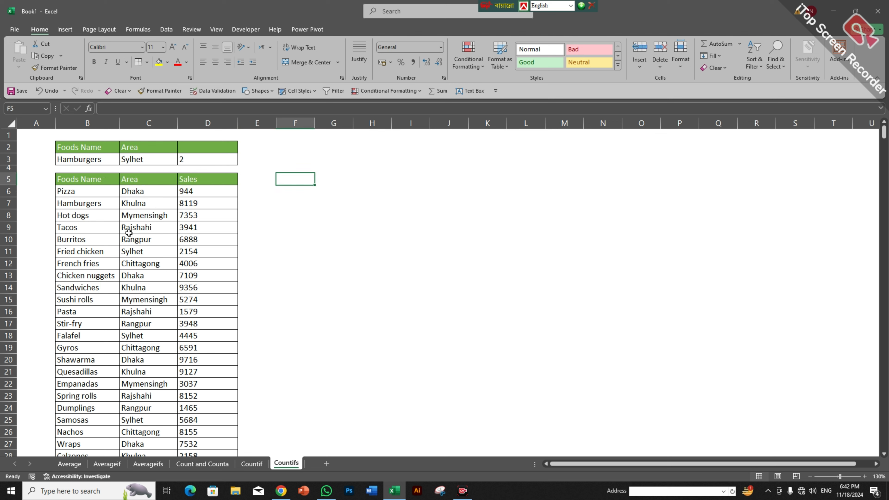
# Step: Pick Pizza as the food criterion and change Pizza's area in C6 from Dhaka to Sylhet
pyautogui.click(99, 160)
pyautogui.click(123, 161)
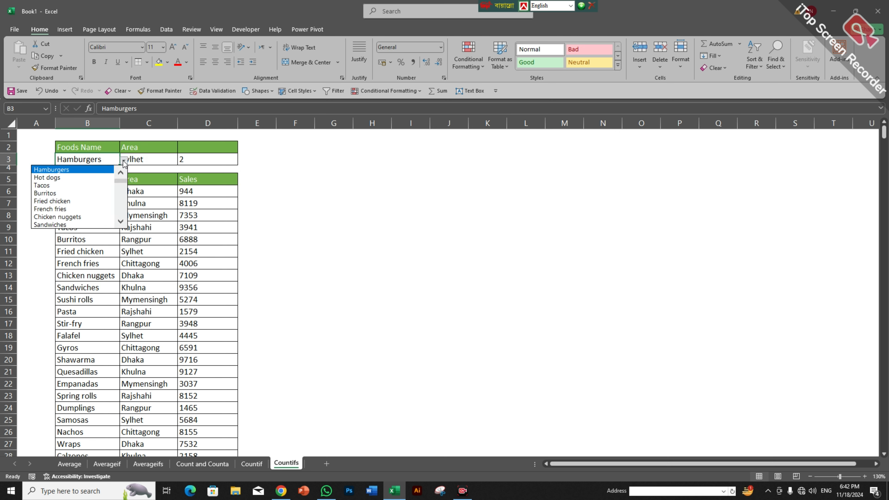
pyautogui.scroll(1, 70, 178)
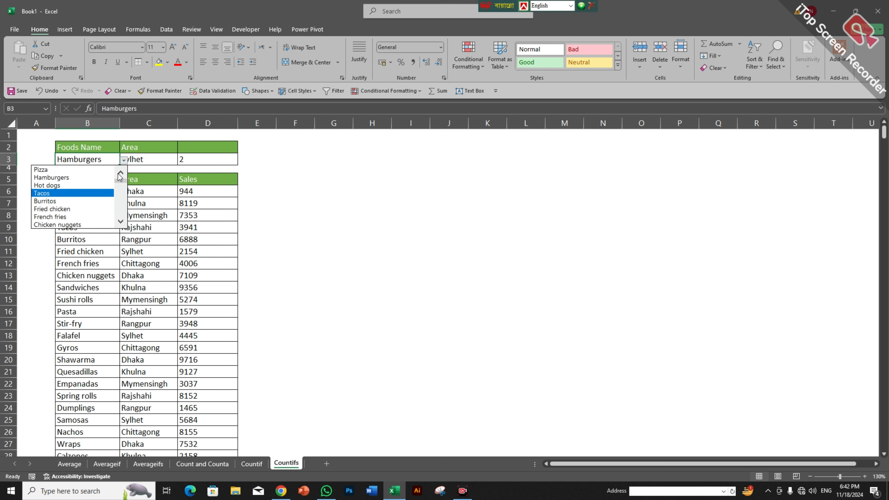
pyautogui.click(69, 170)
pyautogui.click(290, 179)
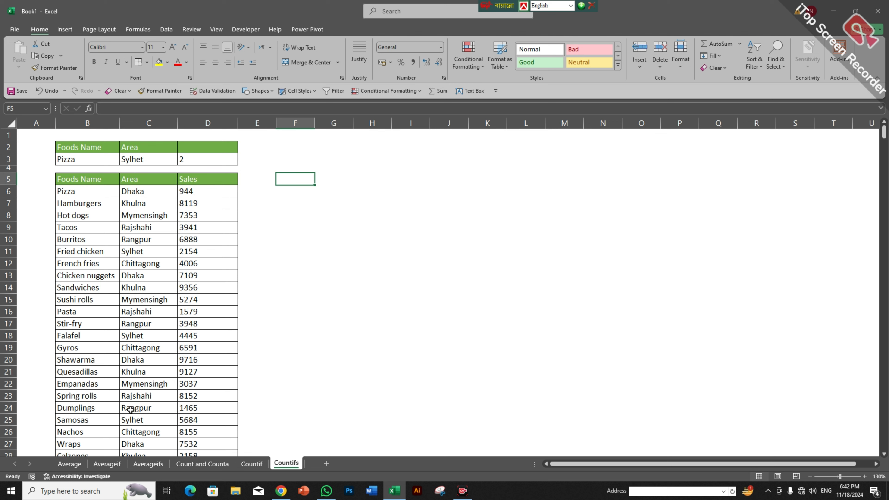
pyautogui.click(130, 419)
pyautogui.hotkey('ctrl', 'c')
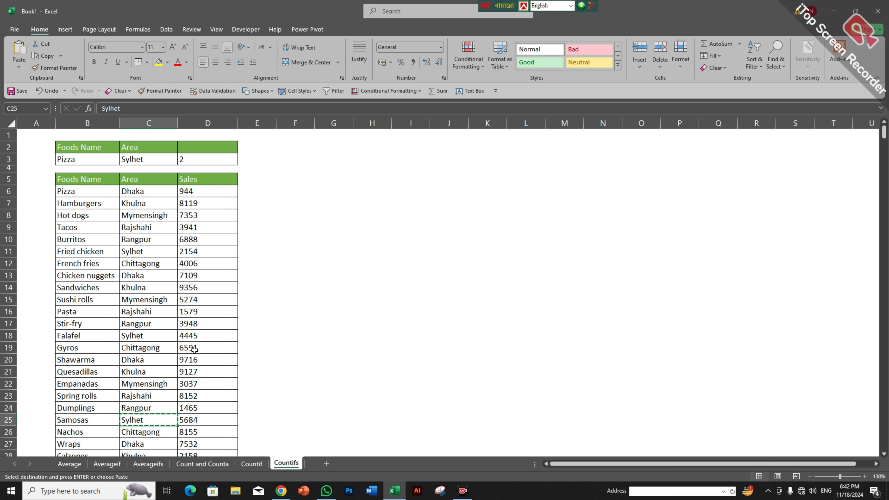
pyautogui.click(148, 190)
pyautogui.hotkey('ctrl', 'v')
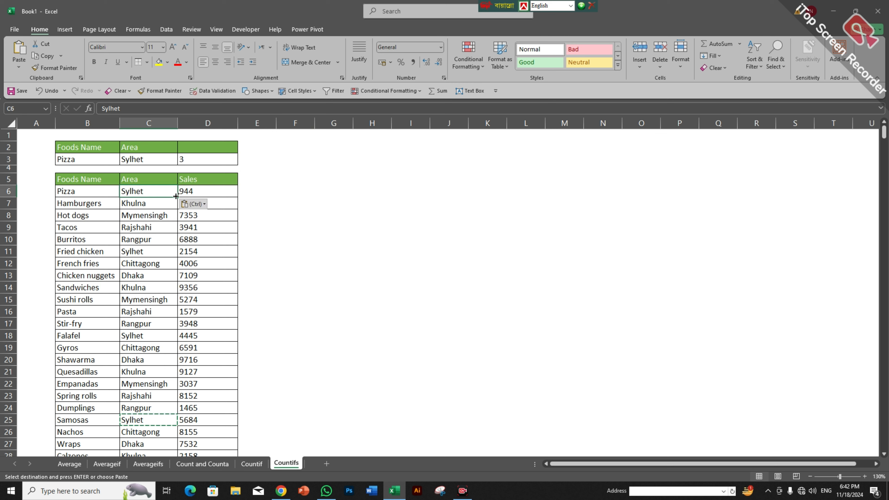
pyautogui.click(328, 215)
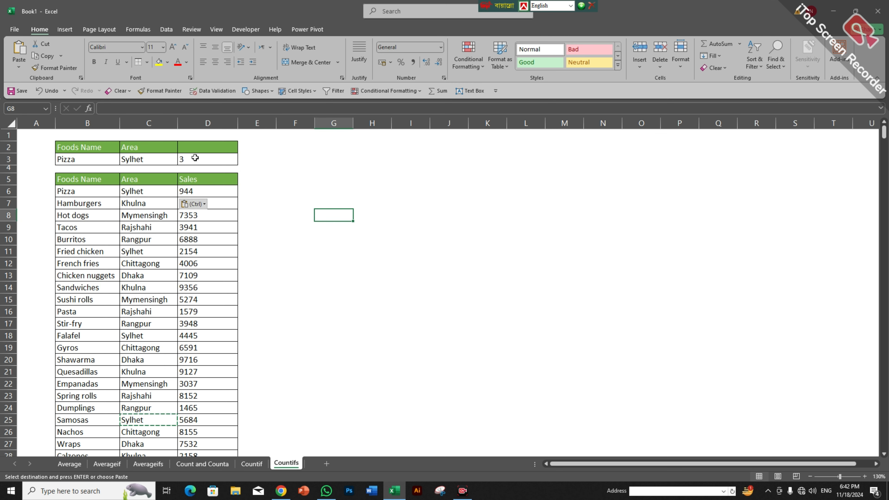
# Step: Switch the food criterion to Hamburgers and change C7's area from Khulna to Sylhet
pyautogui.click(105, 160)
pyautogui.click(124, 160)
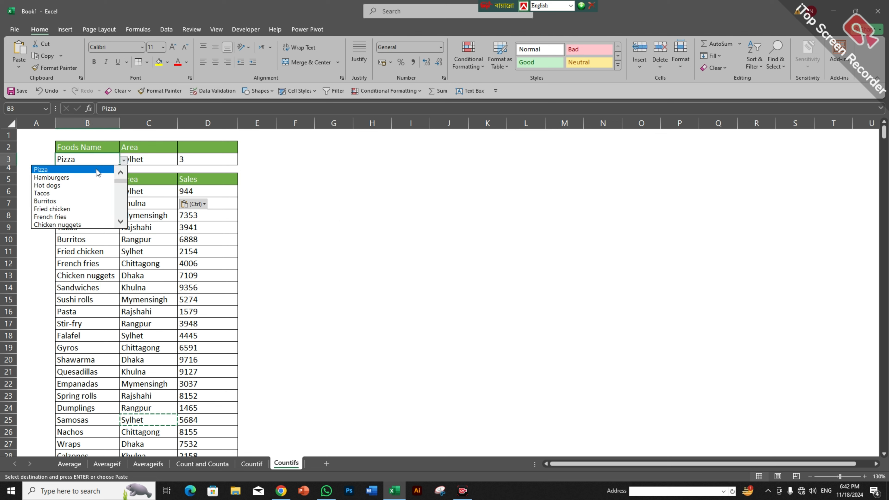
pyautogui.click(84, 177)
pyautogui.click(323, 191)
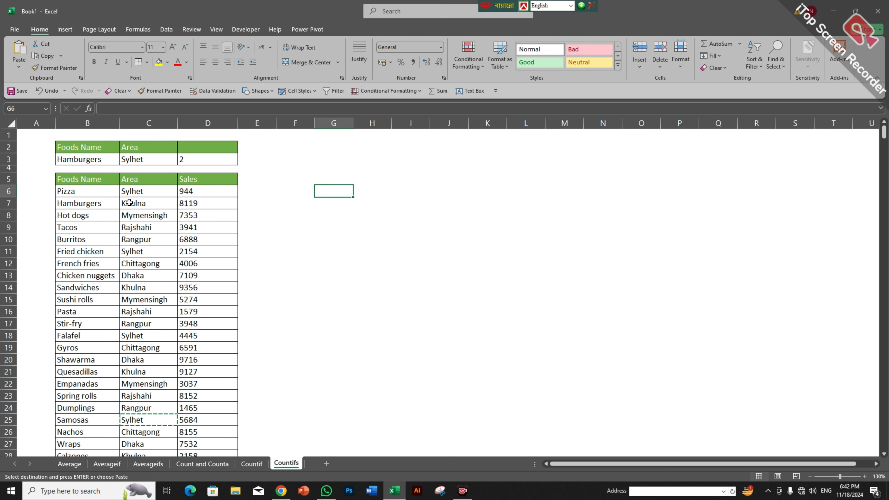
pyautogui.click(138, 191)
pyautogui.hotkey('ctrl', 'c')
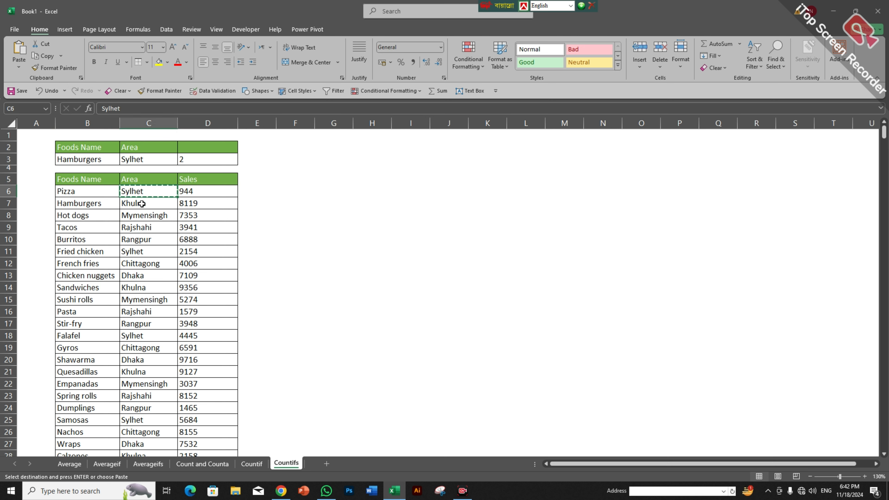
pyautogui.click(141, 204)
pyautogui.hotkey('ctrl', 'v')
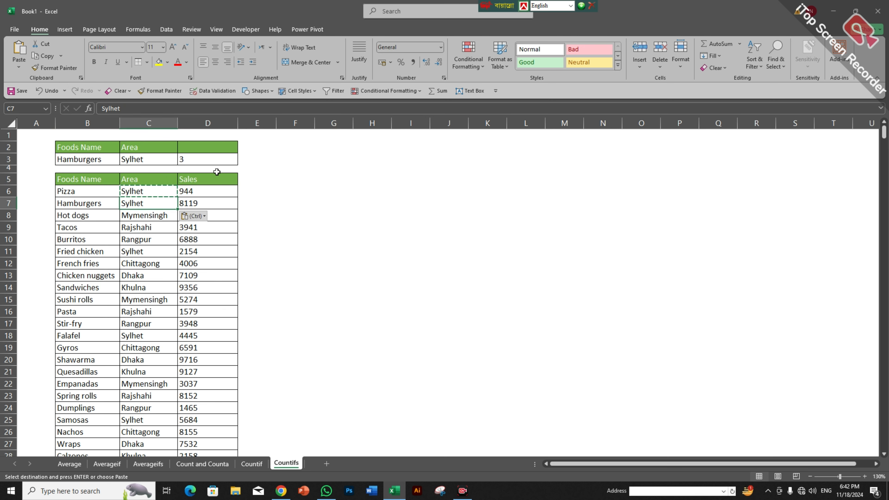
pyautogui.click(307, 262)
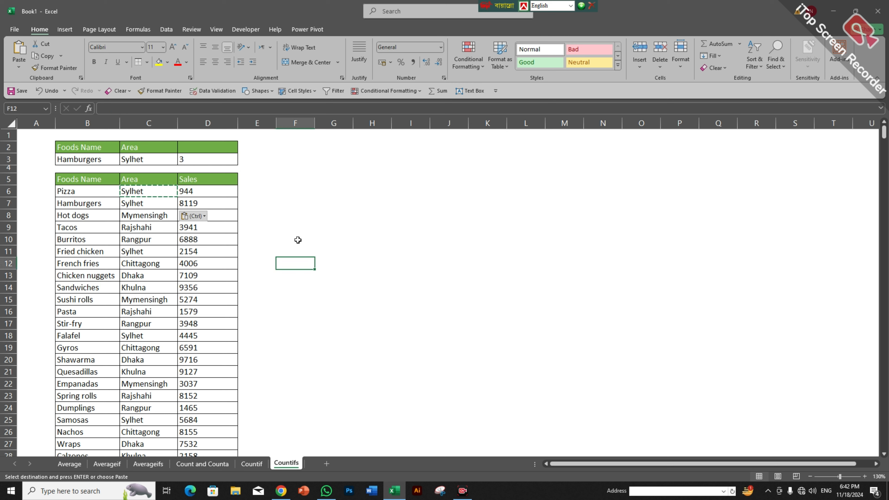